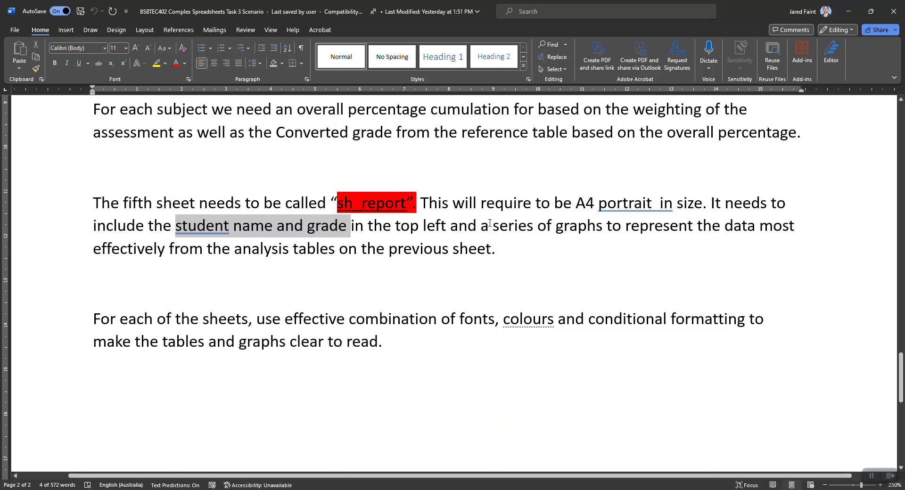
Highlight the "a series of graphs" requirement in the sh_report paragraph and switch to the 74 Grades Analysis workbook in Excel
{"action": "left_click_drag", "start_coordinate": [489, 226], "coordinate": [599, 233]}
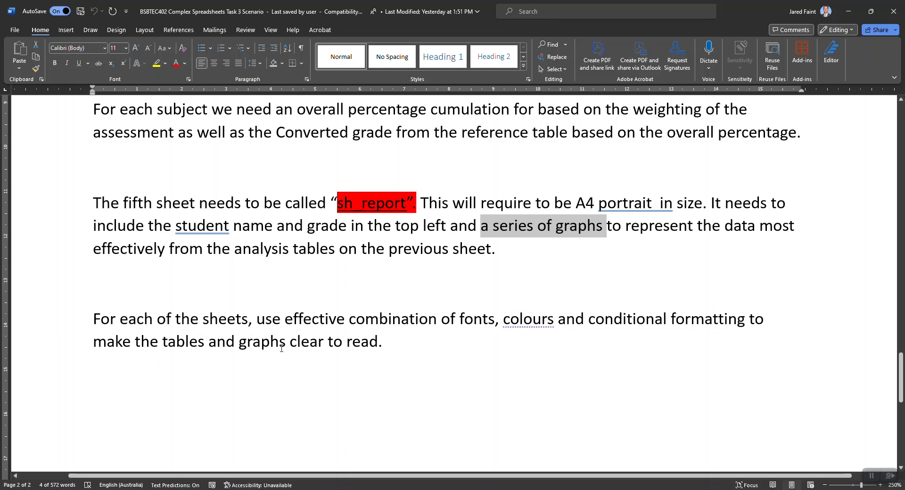
{"action": "key", "text": "alt+Tab"}
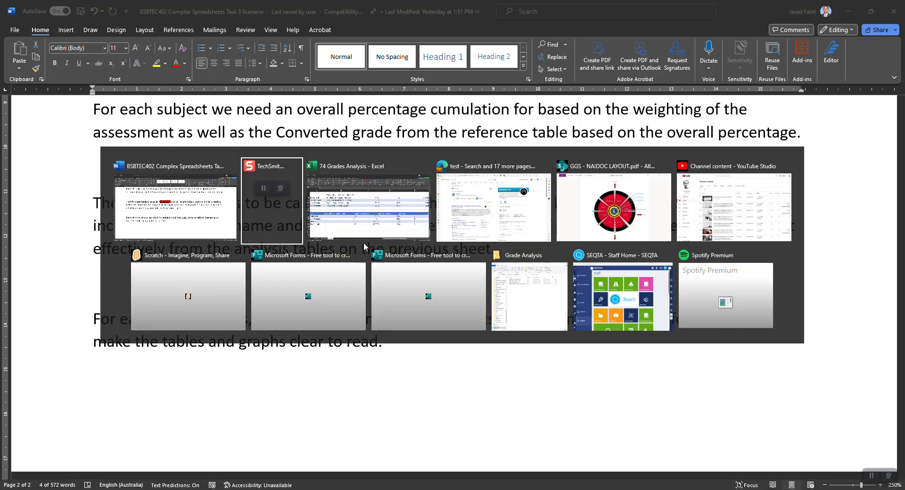
{"action": "left_click", "coordinate": [362, 226]}
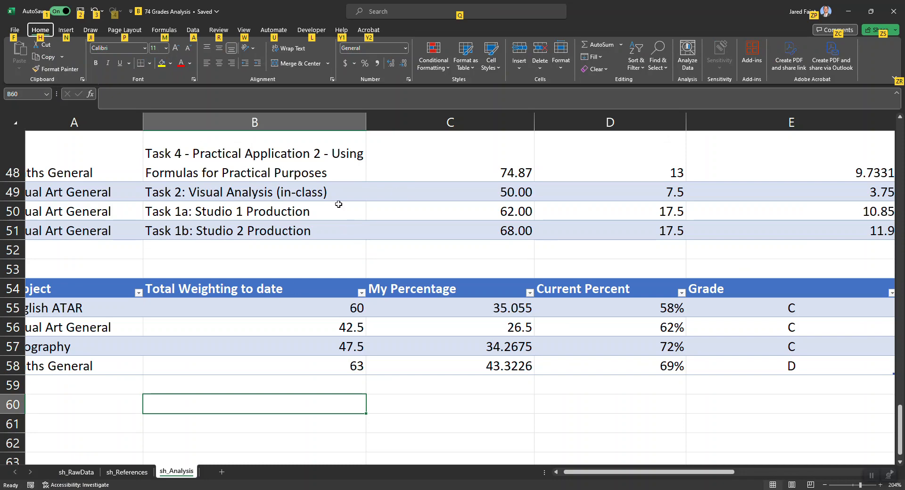
Examine the sh_Analysis tables, focusing on the highlighted cells in the Difference from Average column
{"action": "left_click", "coordinate": [266, 381]}
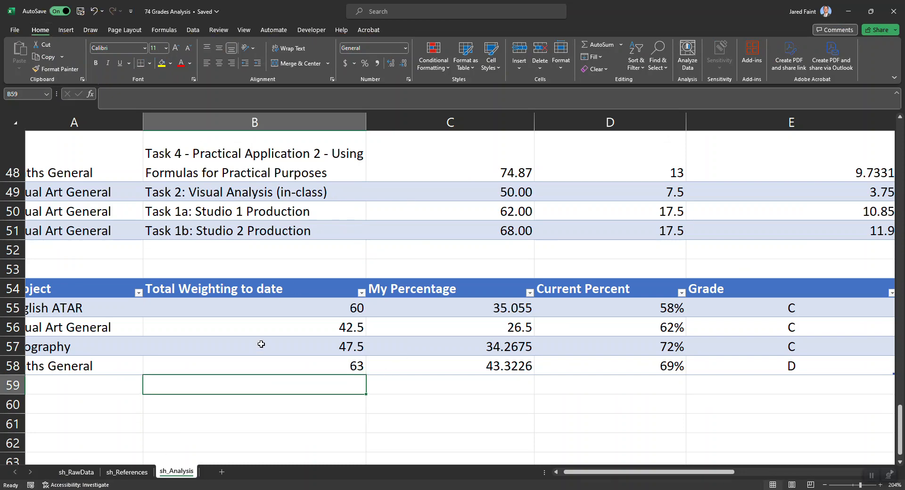
{"action": "scroll", "coordinate": [261, 343], "scroll_direction": "up", "scroll_amount": 8}
{"action": "scroll", "coordinate": [262, 344], "scroll_direction": "down", "scroll_amount": 3}
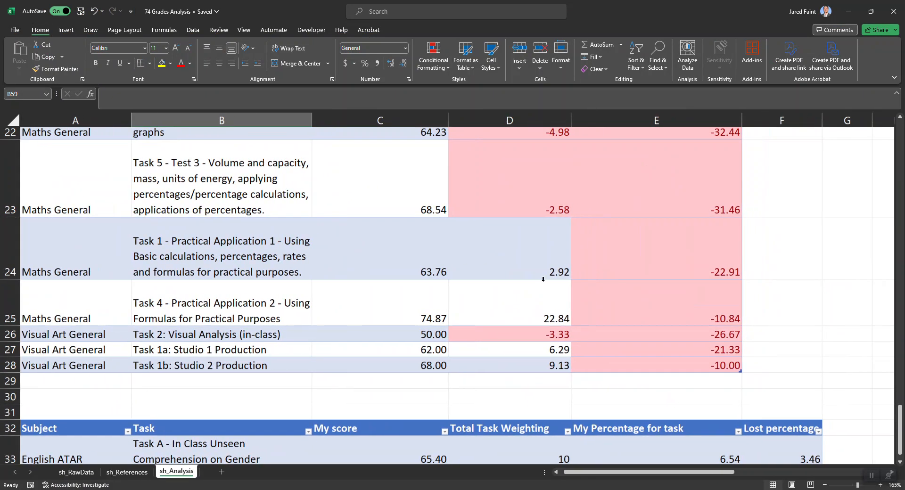
{"action": "scroll", "coordinate": [541, 279], "scroll_direction": "up", "scroll_amount": 2}
{"action": "left_click", "coordinate": [543, 207]}
{"action": "scroll", "coordinate": [538, 208], "scroll_direction": "up", "scroll_amount": 3}
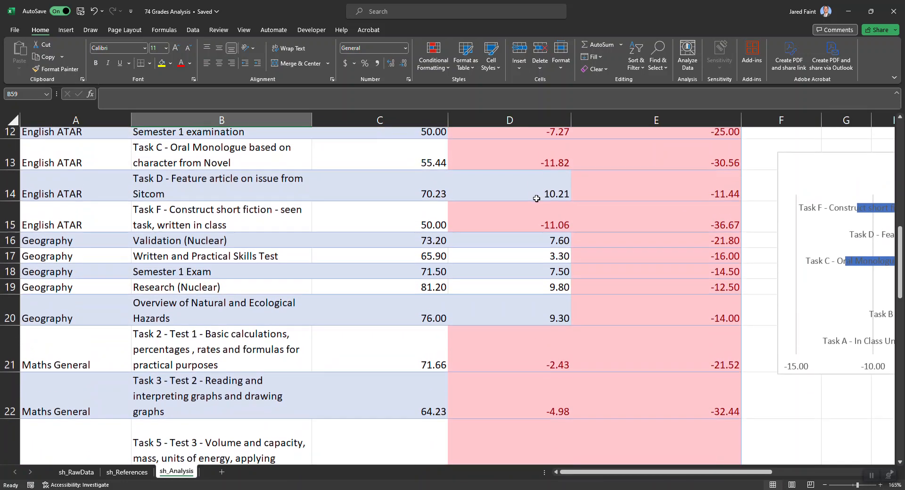
{"action": "scroll", "coordinate": [499, 201], "scroll_direction": "up", "scroll_amount": 1}
{"action": "left_click", "coordinate": [510, 191]}
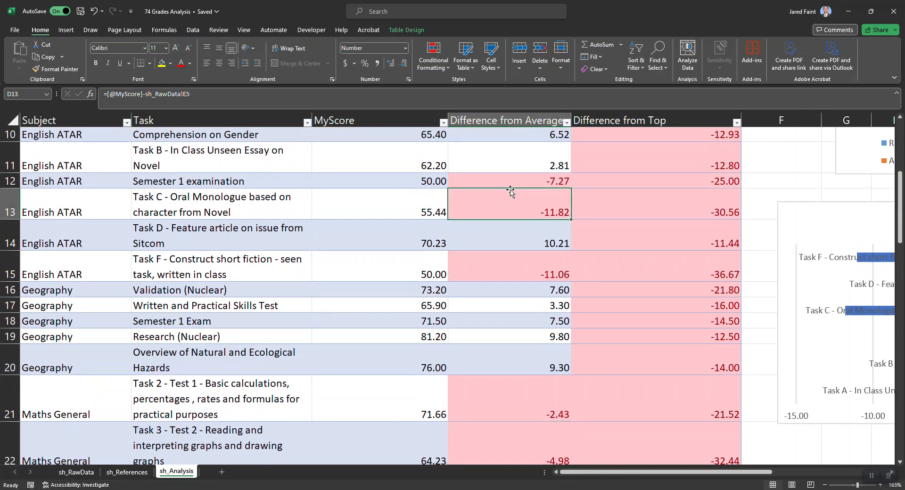
{"action": "left_click", "coordinate": [532, 181]}
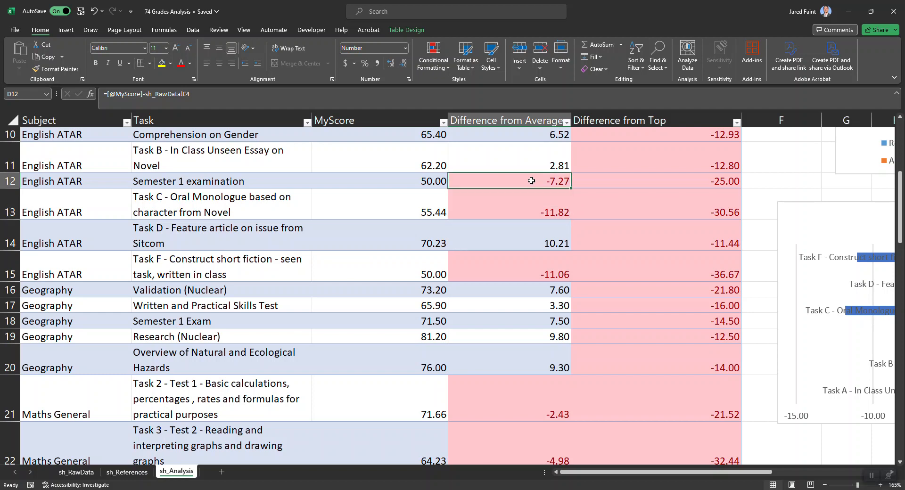
{"action": "scroll", "coordinate": [532, 259], "scroll_direction": "down", "scroll_amount": 3}
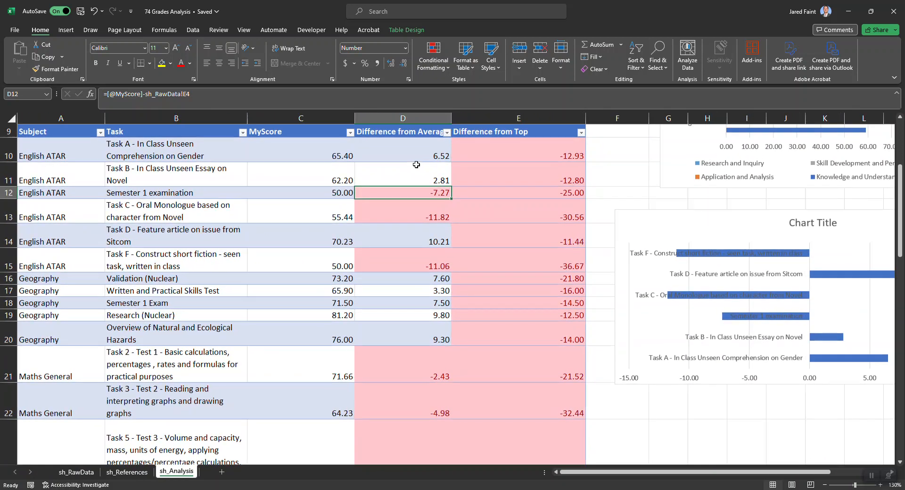
Conditionally format values less than 0 in the Difference from Average column, D10:D28, with Light Red Fill with Dark Red Text
{"action": "left_click", "coordinate": [430, 152]}
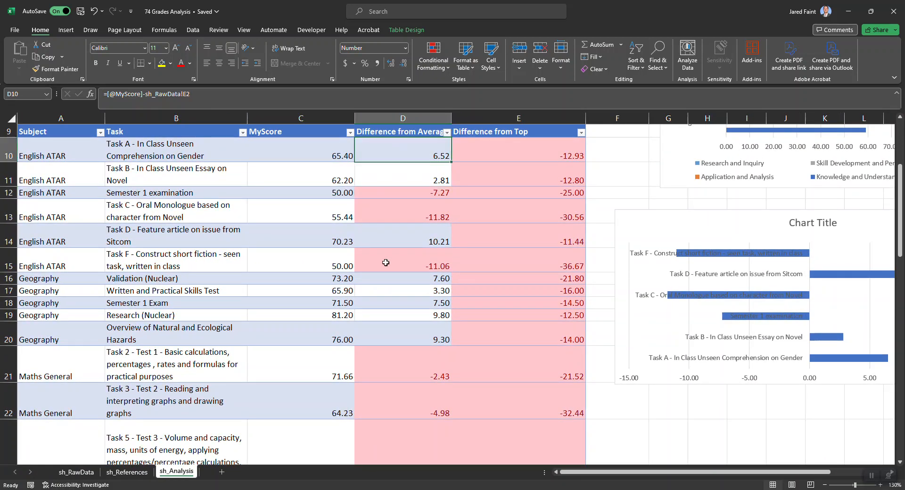
{"action": "scroll", "coordinate": [385, 263], "scroll_direction": "down", "scroll_amount": 2}
{"action": "scroll", "coordinate": [386, 263], "scroll_direction": "down", "scroll_amount": 2}
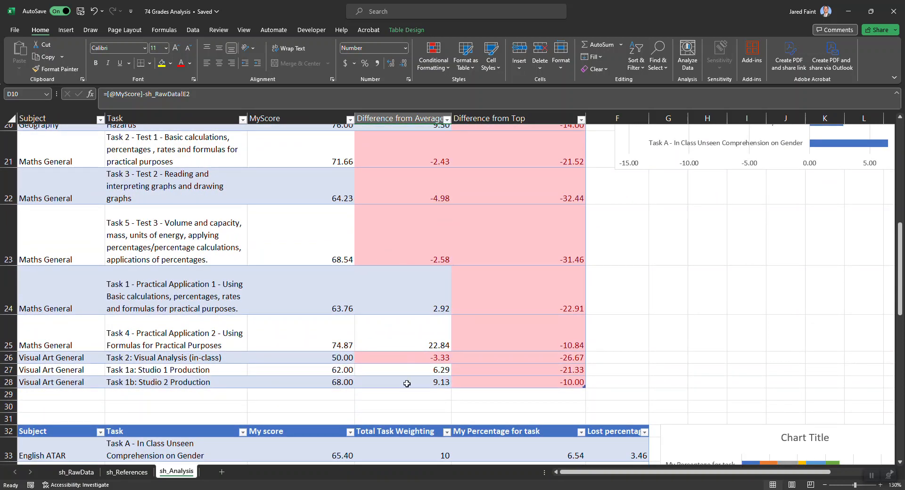
{"action": "left_click", "coordinate": [406, 383], "text": "shift"}
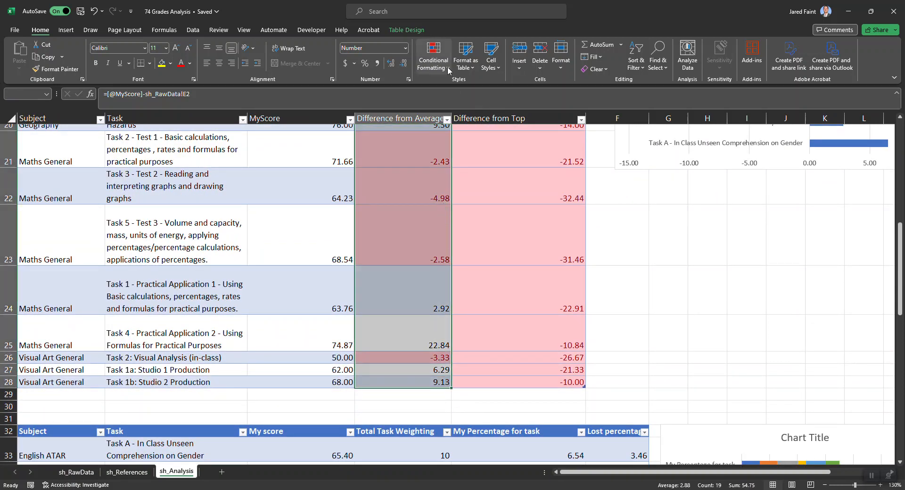
{"action": "key", "text": "ctrl+q"}
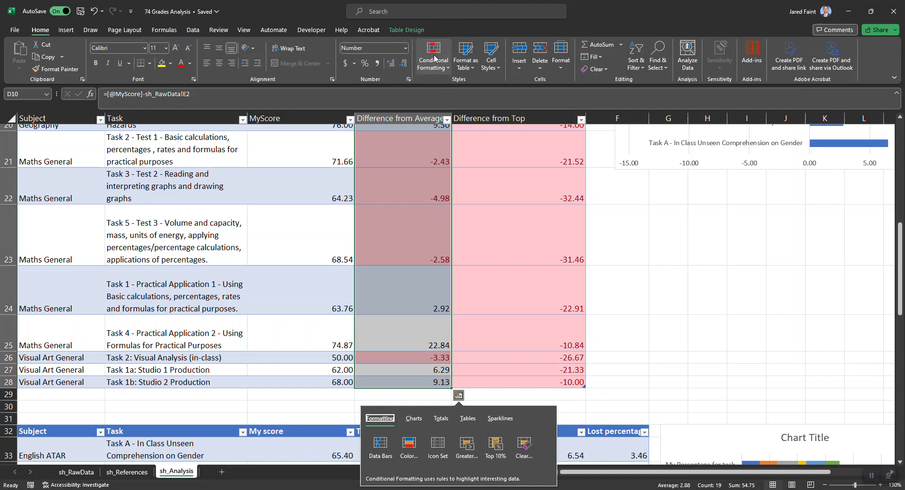
{"action": "left_click", "coordinate": [434, 58]}
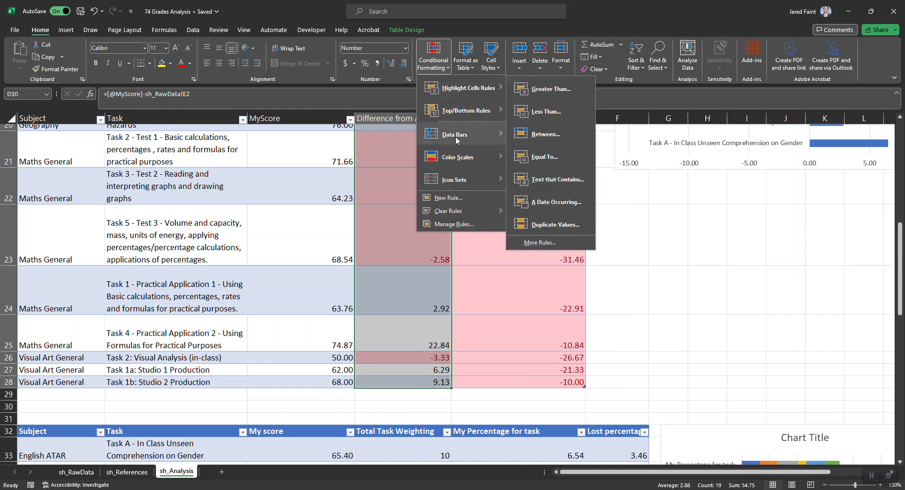
{"action": "mouse_move", "coordinate": [456, 158]}
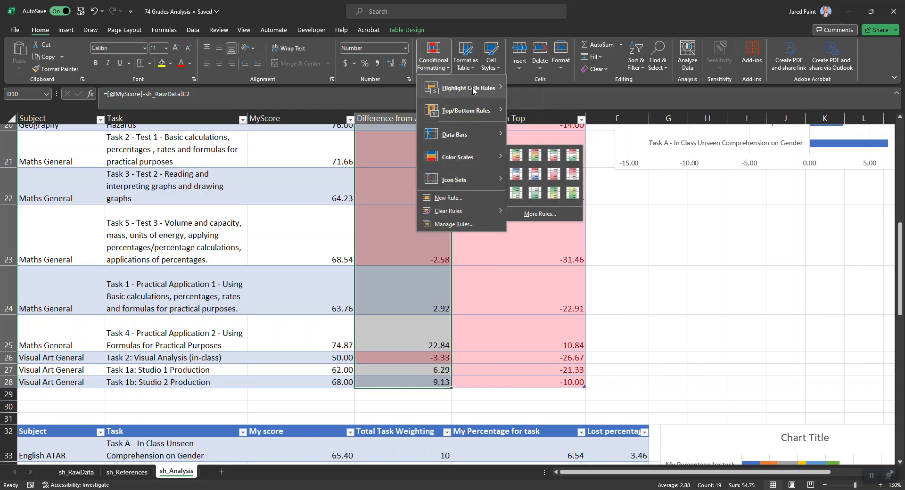
{"action": "mouse_move", "coordinate": [473, 91]}
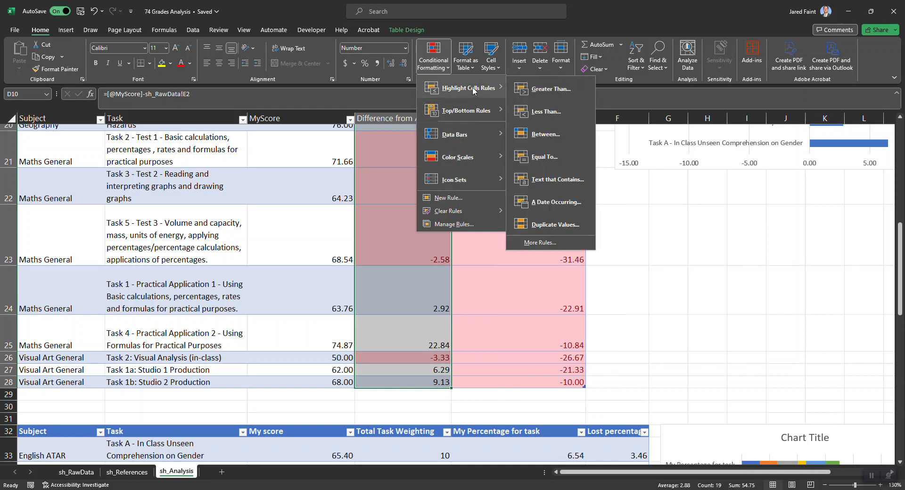
{"action": "left_click", "coordinate": [541, 113]}
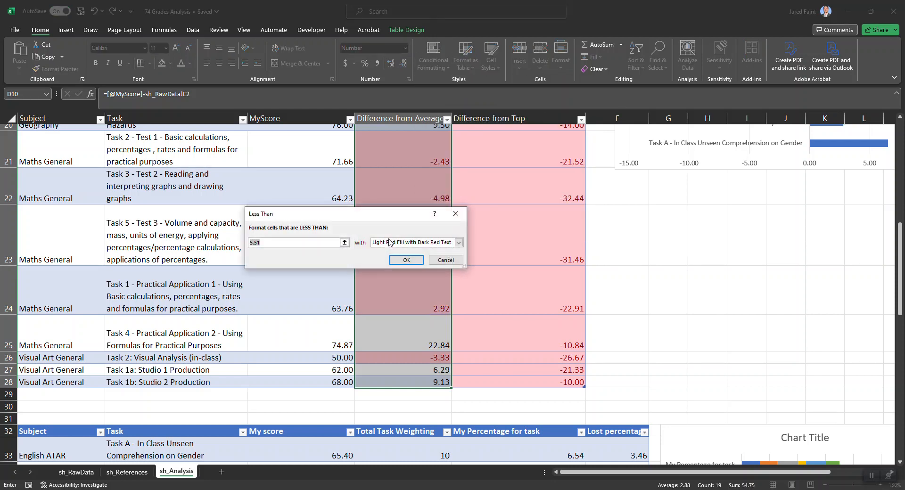
{"action": "type", "text": "0"}
{"action": "left_click", "coordinate": [459, 243]}
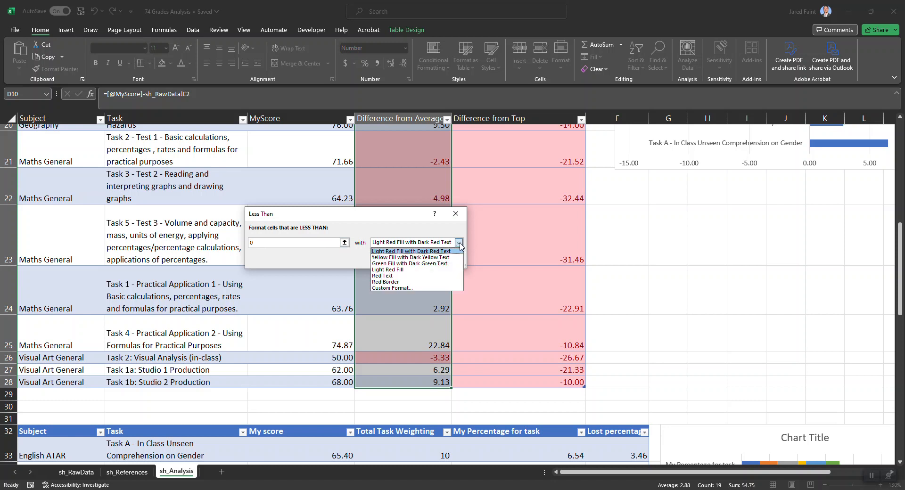
{"action": "left_click", "coordinate": [369, 251]}
{"action": "left_click", "coordinate": [404, 259]}
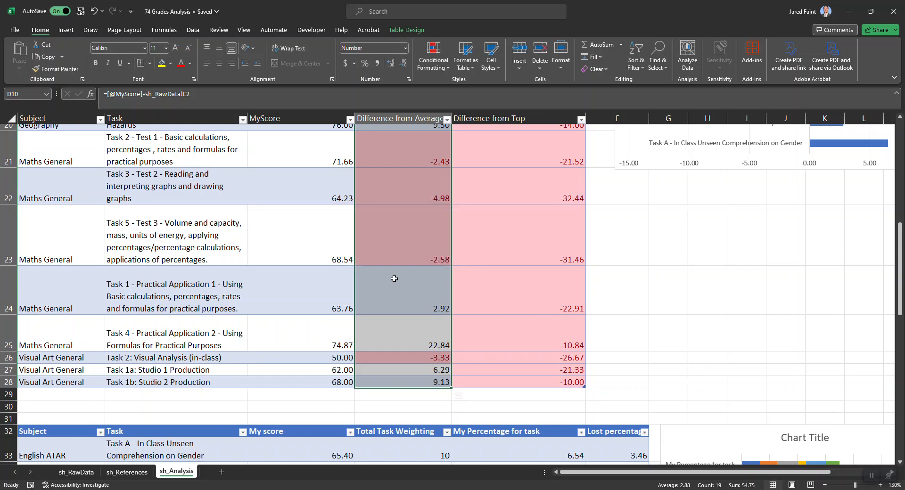
{"action": "left_click", "coordinate": [428, 273]}
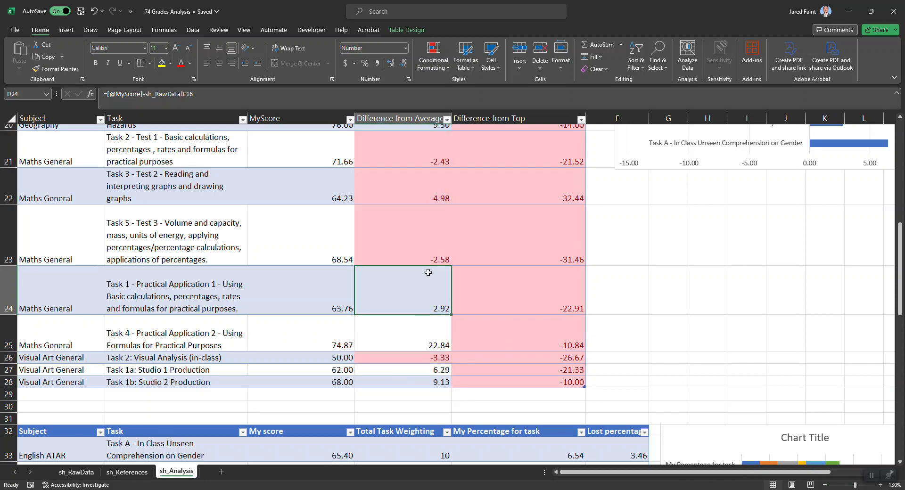
Review the red-highlighted negative differences and the matching scores across all subjects in the task comparison table
{"action": "scroll", "coordinate": [408, 253], "scroll_direction": "up", "scroll_amount": 3}
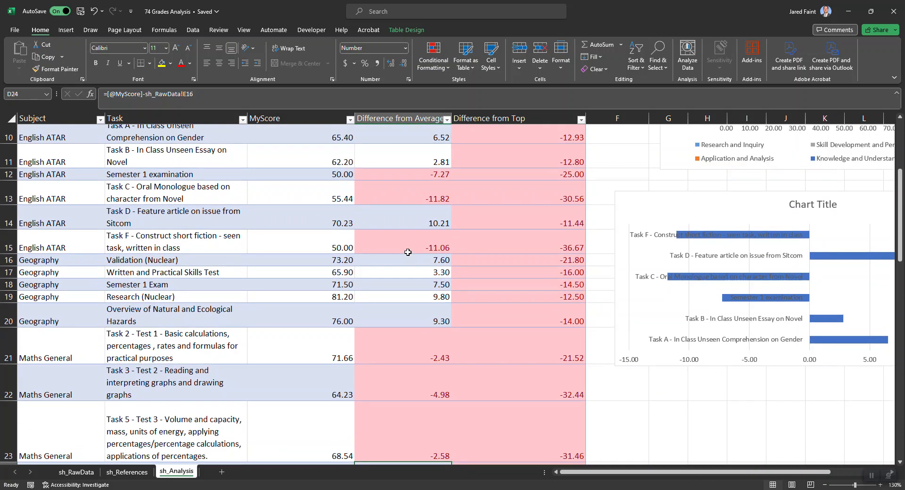
{"action": "left_click", "coordinate": [402, 175]}
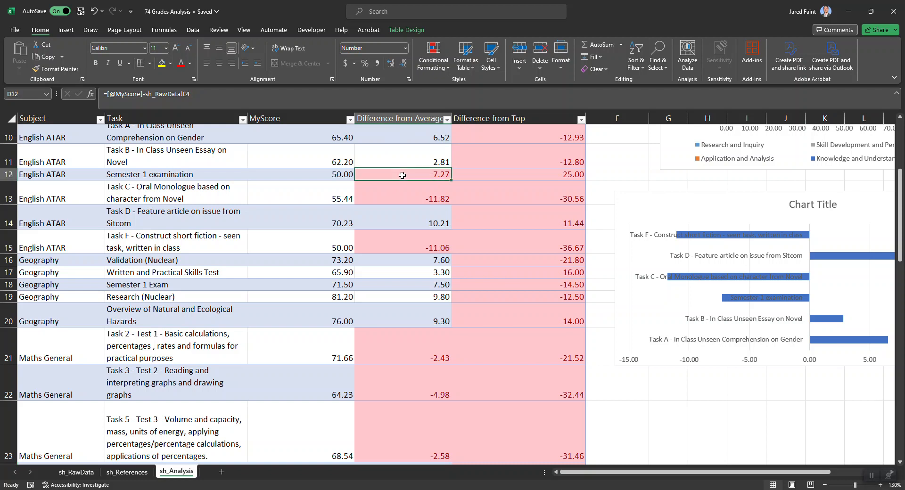
{"action": "key", "text": "shift+Down"}
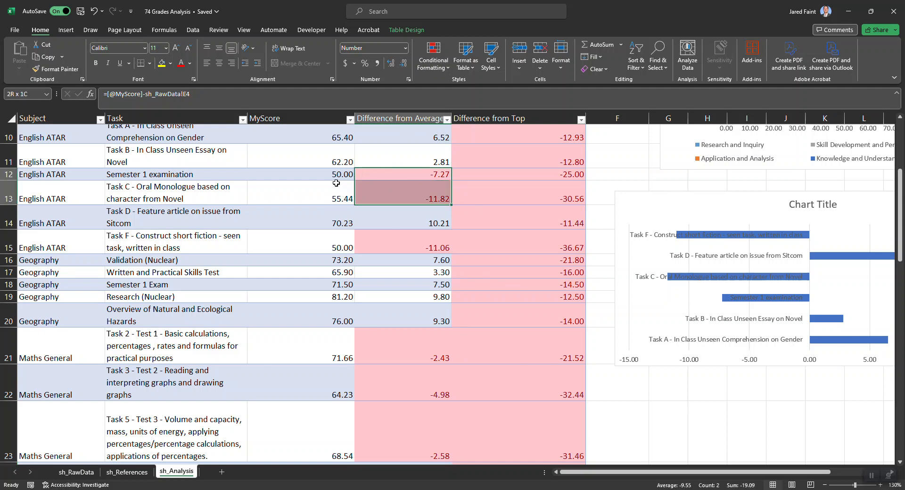
{"action": "scroll", "coordinate": [345, 185], "scroll_direction": "down", "scroll_amount": 1}
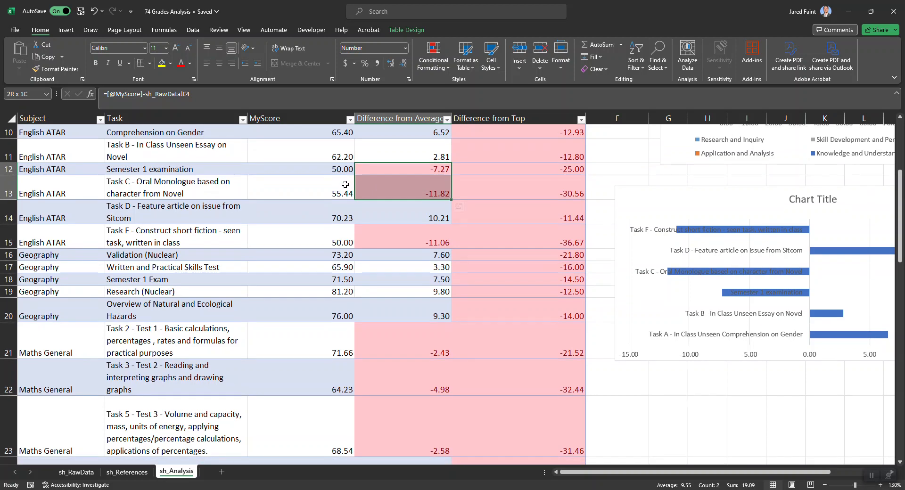
{"action": "left_click", "coordinate": [346, 231]}
{"action": "scroll", "coordinate": [346, 231], "scroll_direction": "down", "scroll_amount": 2}
{"action": "scroll", "coordinate": [345, 231], "scroll_direction": "down", "scroll_amount": 1}
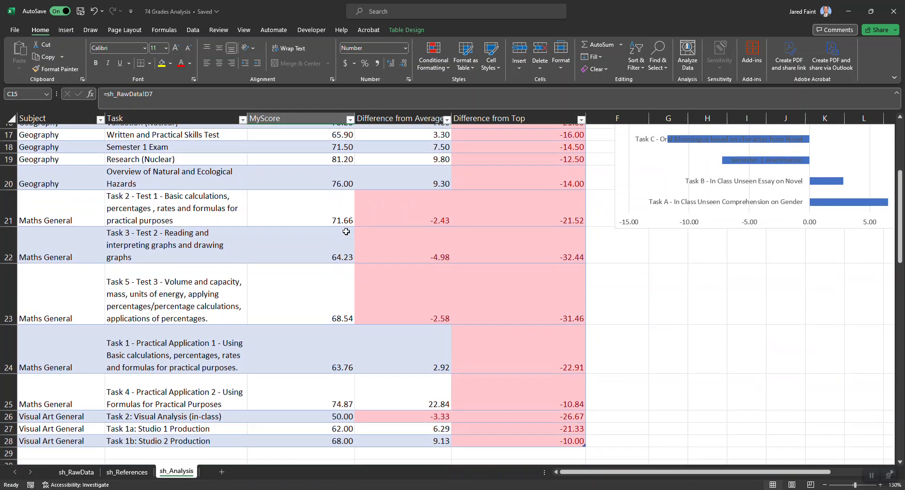
{"action": "scroll", "coordinate": [346, 231], "scroll_direction": "up", "scroll_amount": 6}
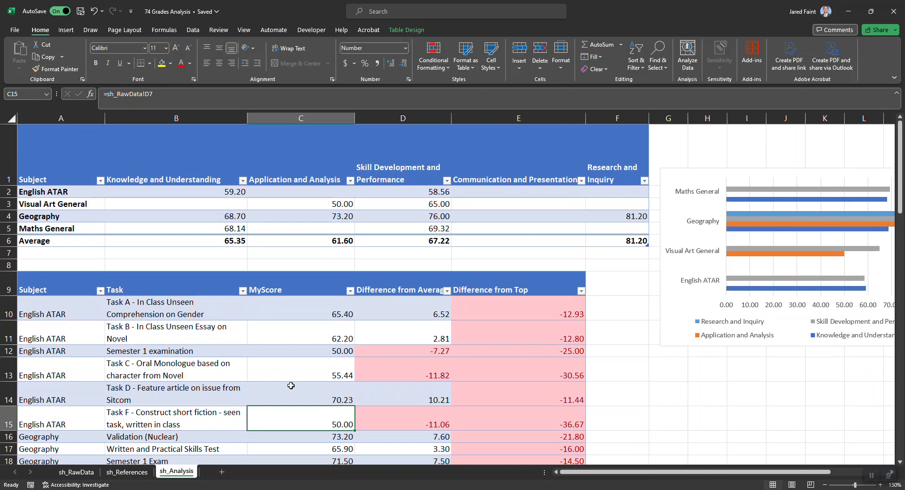
Add a new worksheet after sh_Analysis and name it sh_reports
{"action": "left_click", "coordinate": [222, 472]}
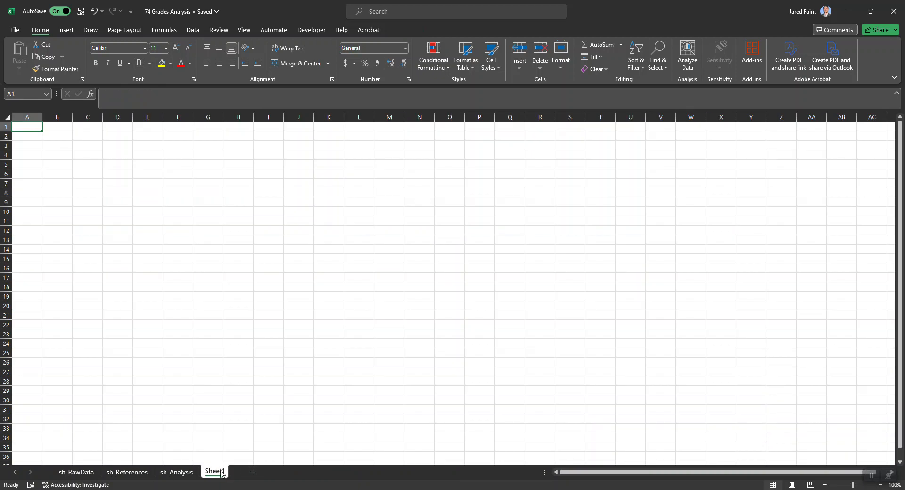
{"action": "double_click", "coordinate": [221, 472]}
{"action": "type", "text": "sh_reports"}
{"action": "left_click", "coordinate": [186, 428]}
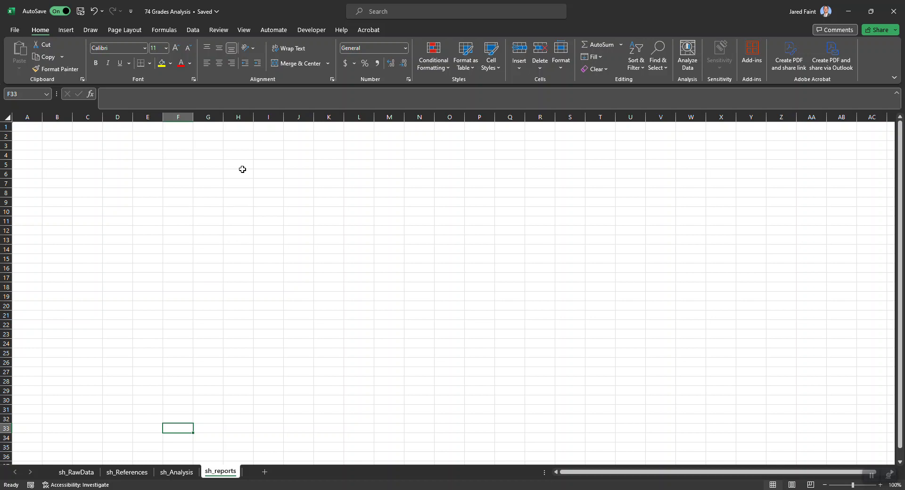
Set the sh_reports page to Portrait orientation and A4 (210 x 297 mm) paper size
{"action": "left_click", "coordinate": [128, 32]}
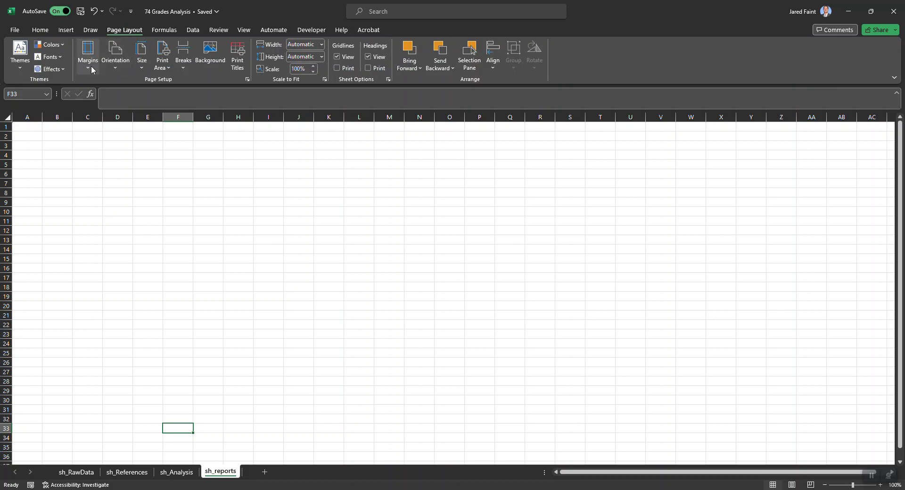
{"action": "left_click", "coordinate": [111, 66]}
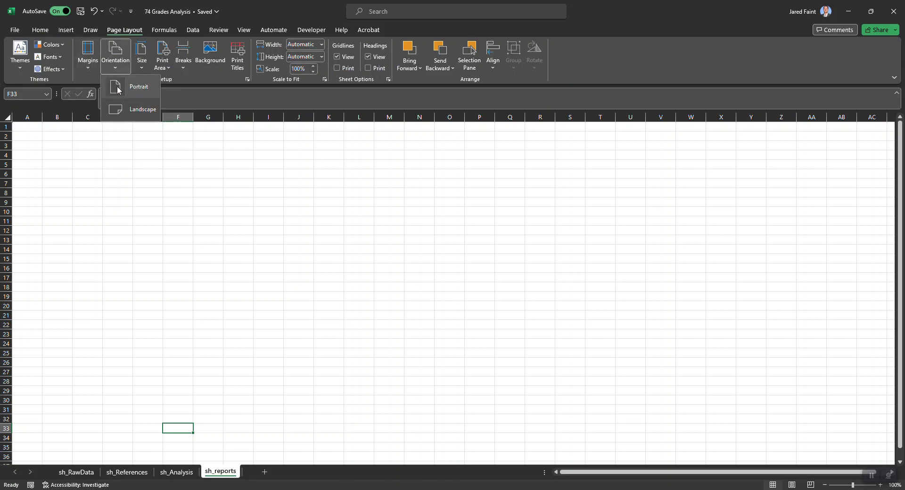
{"action": "left_click", "coordinate": [118, 89]}
{"action": "left_click", "coordinate": [143, 69]}
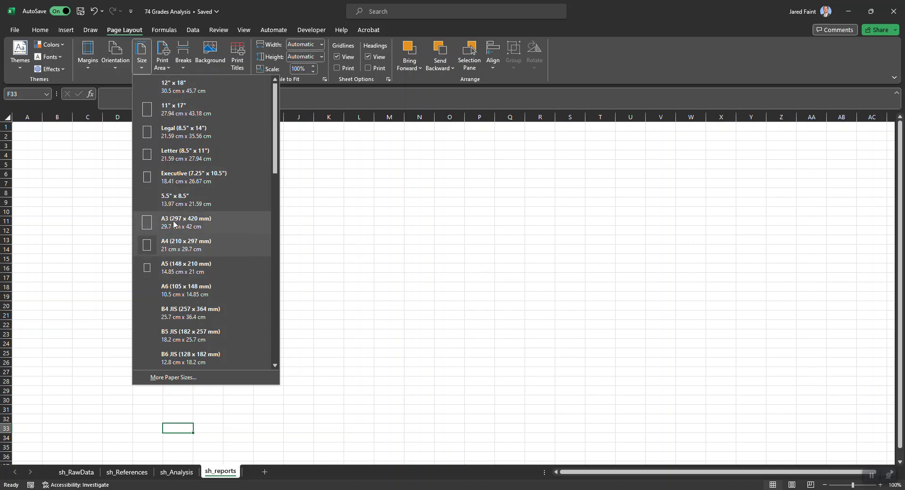
{"action": "left_click", "coordinate": [173, 243]}
{"action": "left_click", "coordinate": [188, 173]}
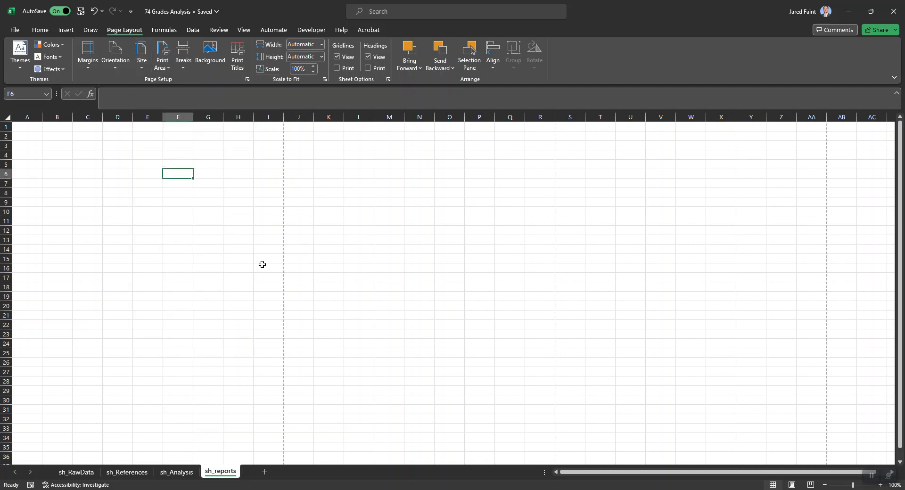
Inspect the dashed page boundary between columns I and J on the sh_reports sheet
{"action": "scroll", "coordinate": [262, 264], "scroll_direction": "up", "scroll_amount": 8, "text": "ctrl"}
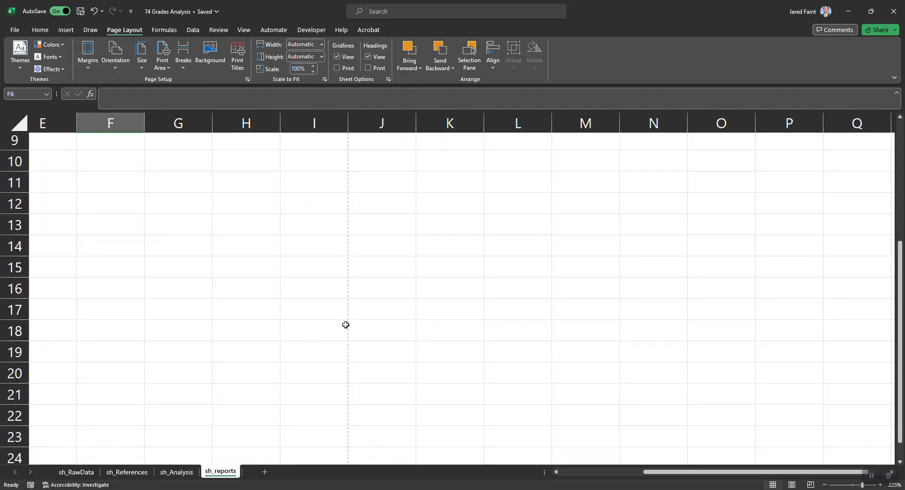
{"action": "scroll", "coordinate": [352, 283], "scroll_direction": "left", "scroll_amount": 3}
{"action": "scroll", "coordinate": [351, 283], "scroll_direction": "right", "scroll_amount": 3}
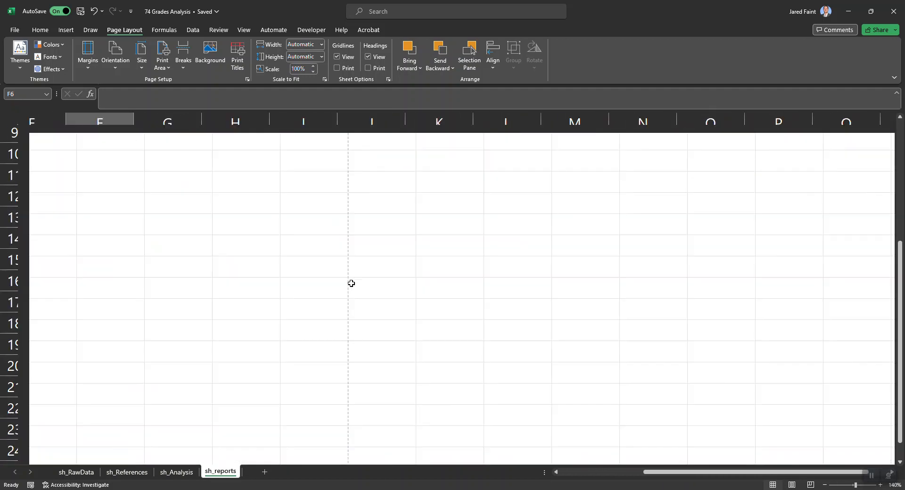
{"action": "left_click", "coordinate": [417, 294]}
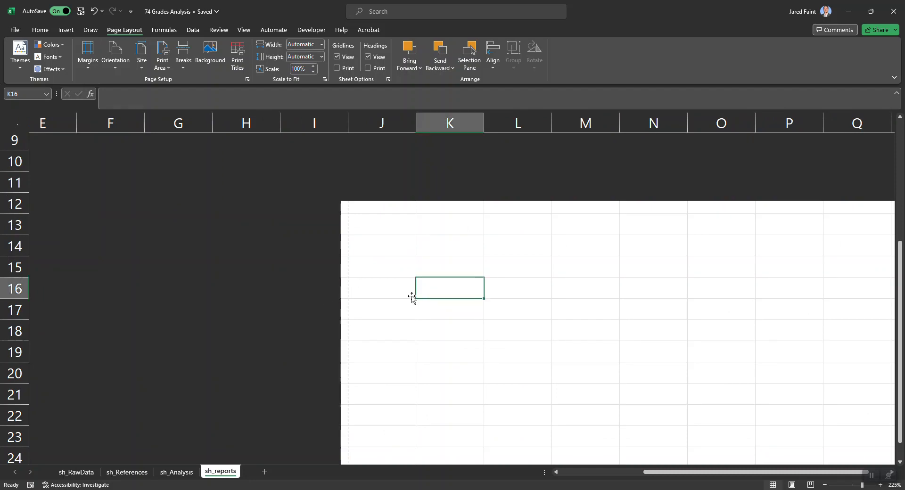
Examine the dashed A4 page boundaries across the columns and down the rows of the sh_reports sheet
{"action": "scroll", "coordinate": [364, 285], "scroll_direction": "down", "scroll_amount": 5, "text": "ctrl"}
{"action": "scroll", "coordinate": [276, 246], "scroll_direction": "up", "scroll_amount": 1}
{"action": "scroll", "coordinate": [276, 246], "scroll_direction": "down", "scroll_amount": 8}
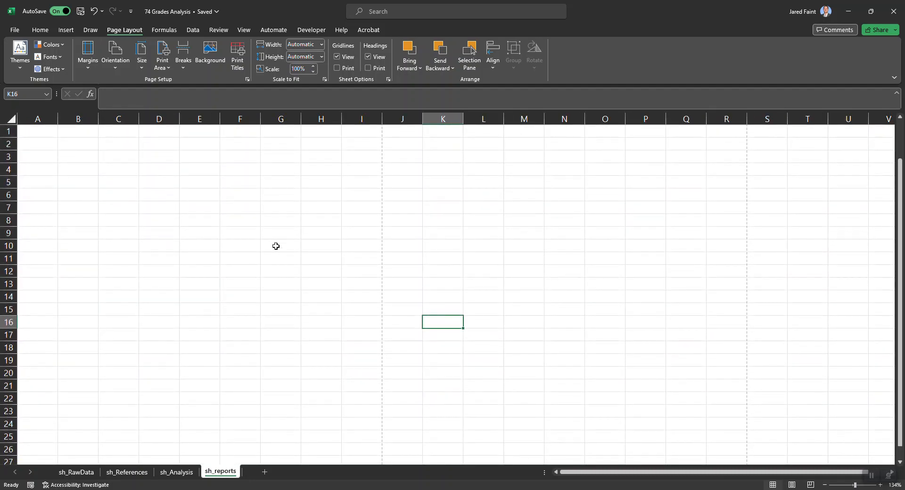
{"action": "scroll", "coordinate": [276, 246], "scroll_direction": "down", "scroll_amount": 3}
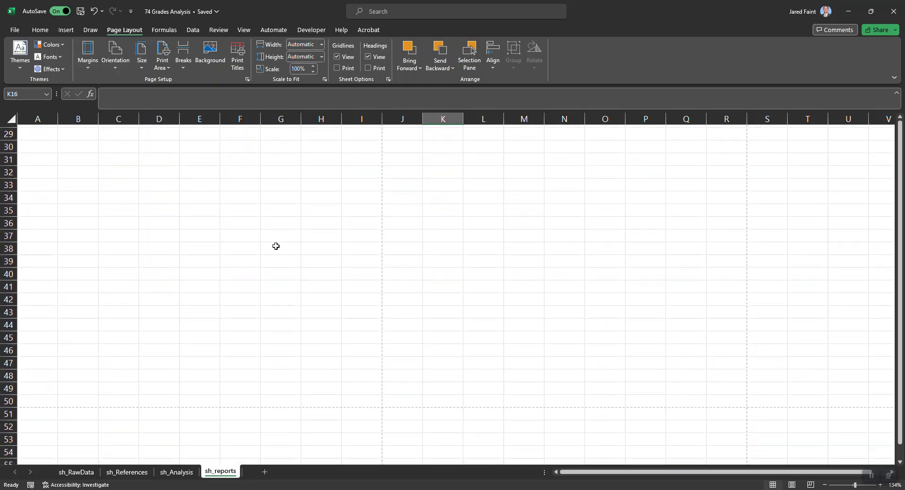
{"action": "scroll", "coordinate": [126, 290], "scroll_direction": "up", "scroll_amount": 10}
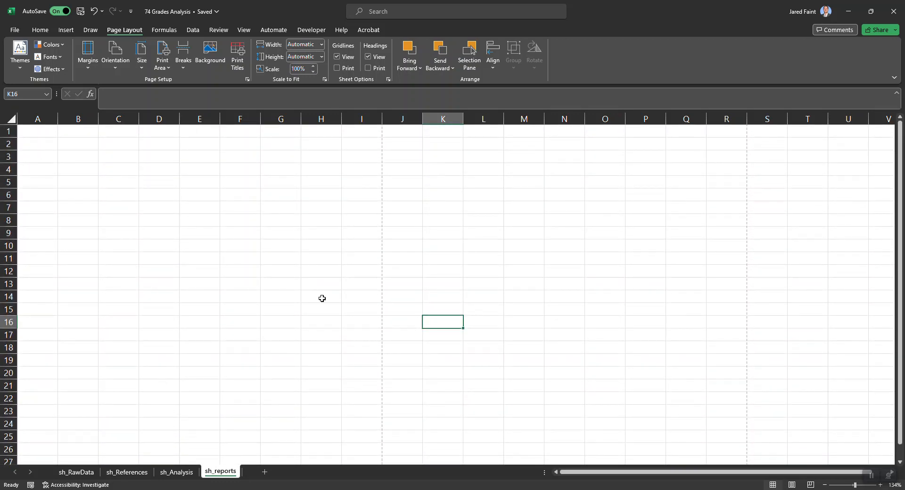
Check the report requirements in the Word scenario document, and enter the student's name in A1 and Year 11 in A2 on sh_reports
{"action": "key", "text": "alt+Tab"}
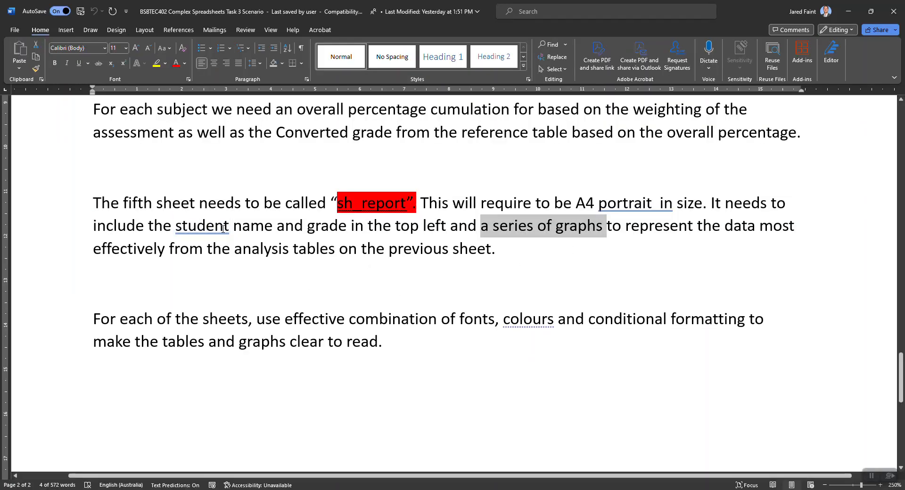
{"action": "key", "text": "alt+Tab"}
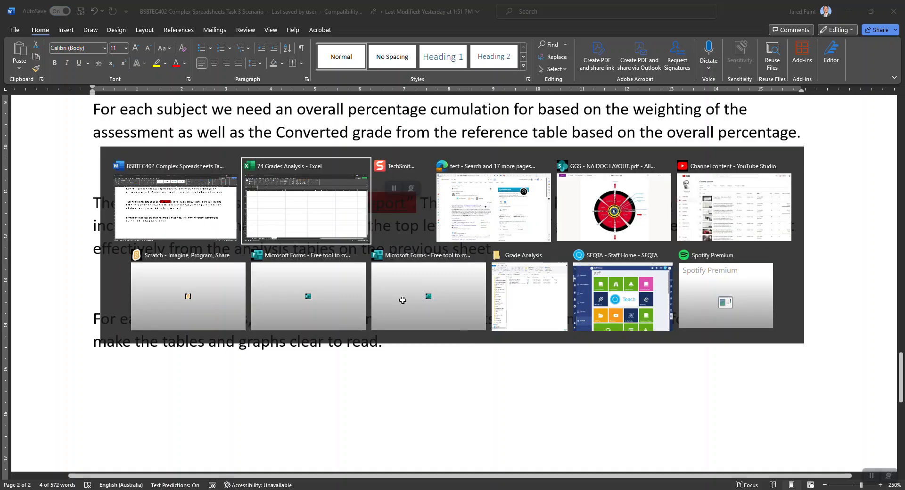
{"action": "left_click", "coordinate": [42, 135]}
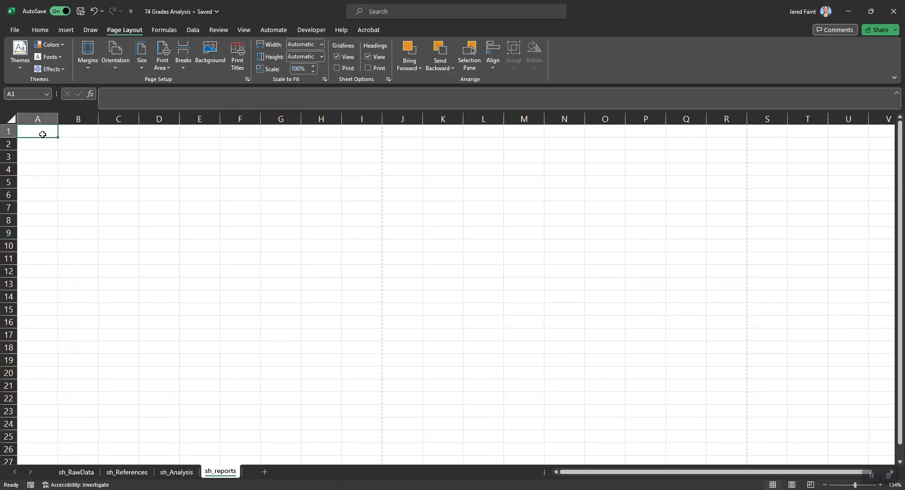
{"action": "type", "text": "Mr Faintr"}
{"action": "key", "text": "Return"}
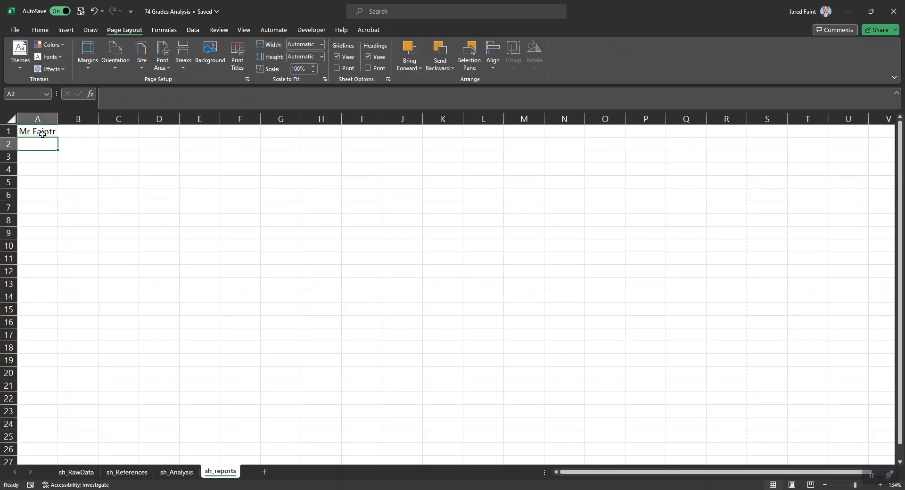
{"action": "type", "text": "Year 11"}
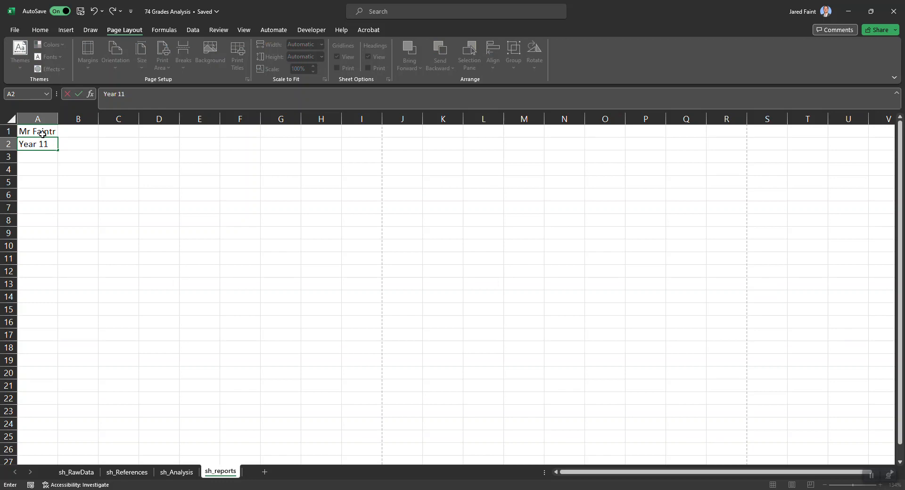
{"action": "double_click", "coordinate": [50, 134]}
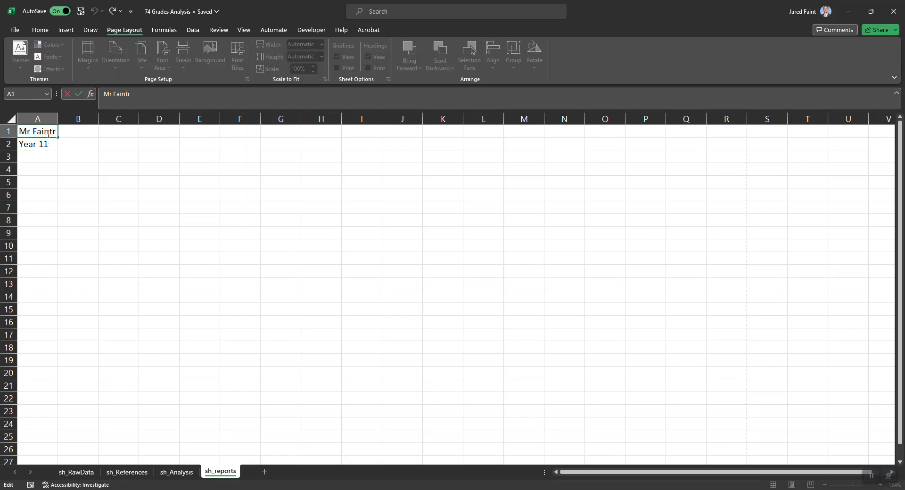
{"action": "left_click", "coordinate": [123, 220]}
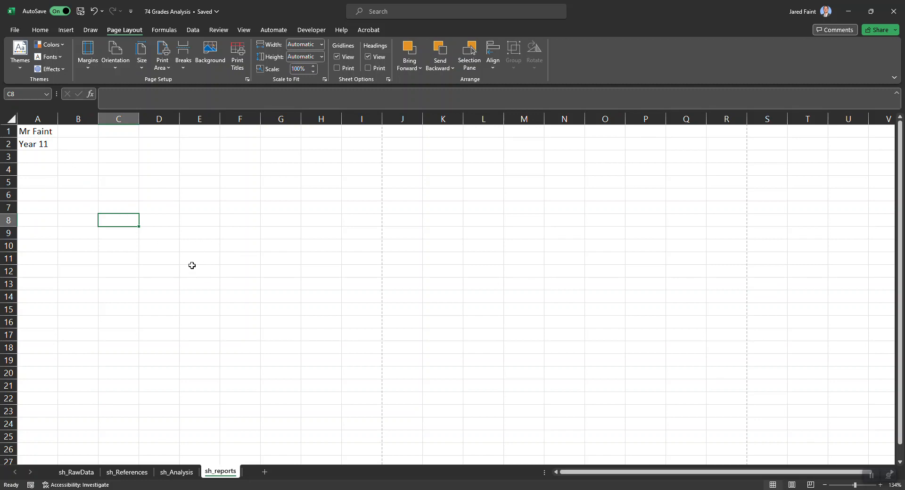
Examine the existing subject averages bar chart on sh_Analysis and the table range it is based on
{"action": "left_click", "coordinate": [183, 473]}
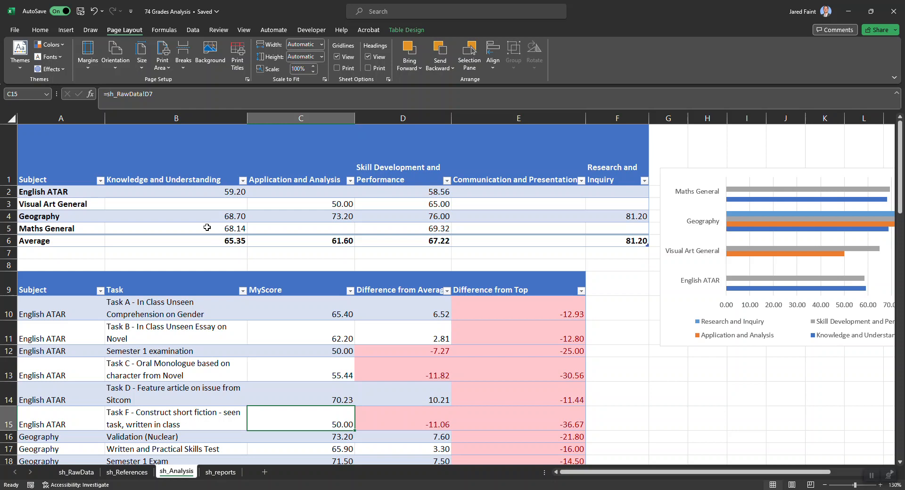
{"action": "scroll", "coordinate": [474, 240], "scroll_direction": "right", "scroll_amount": 3}
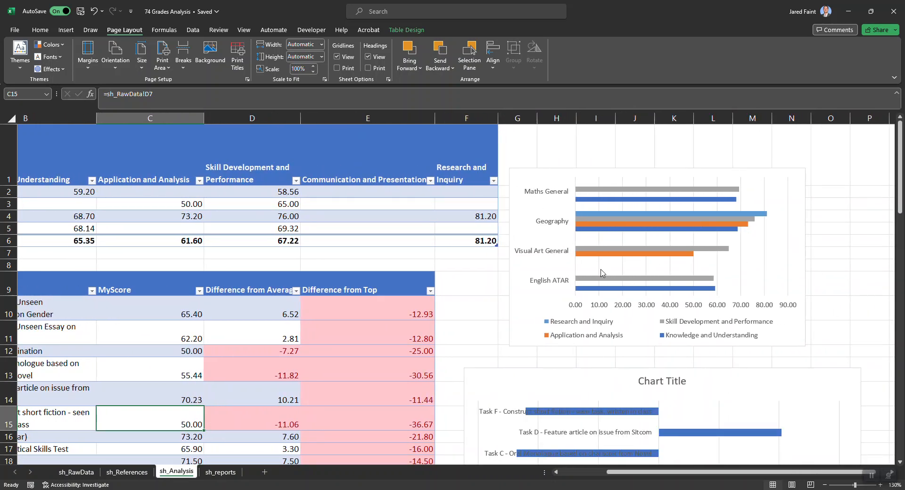
{"action": "scroll", "coordinate": [410, 245], "scroll_direction": "left", "scroll_amount": 3}
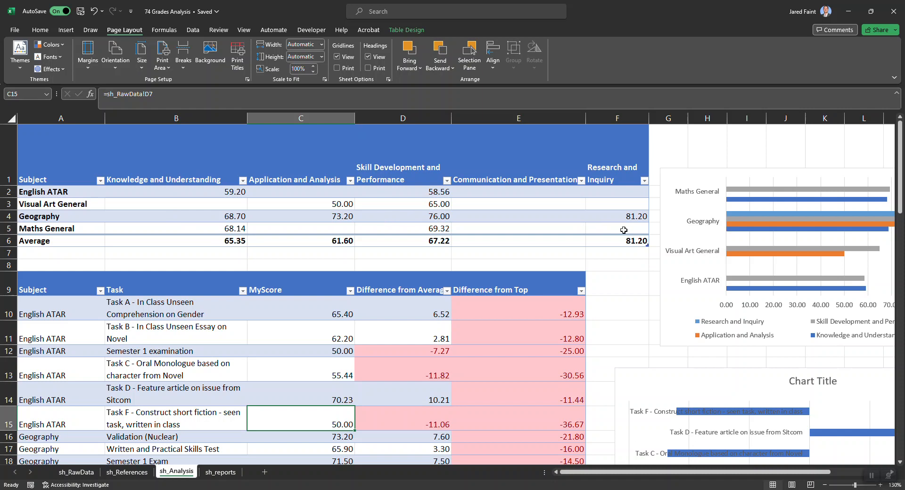
{"action": "left_click", "coordinate": [667, 308]}
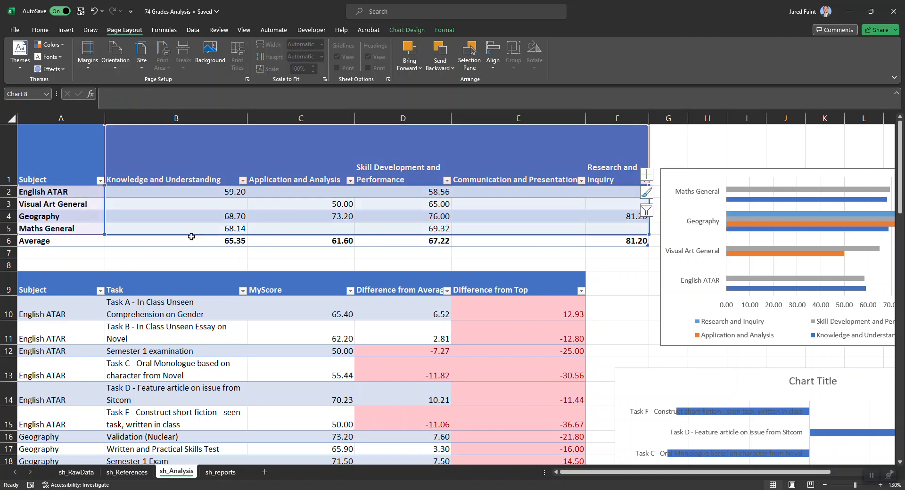
{"action": "left_click", "coordinate": [627, 228]}
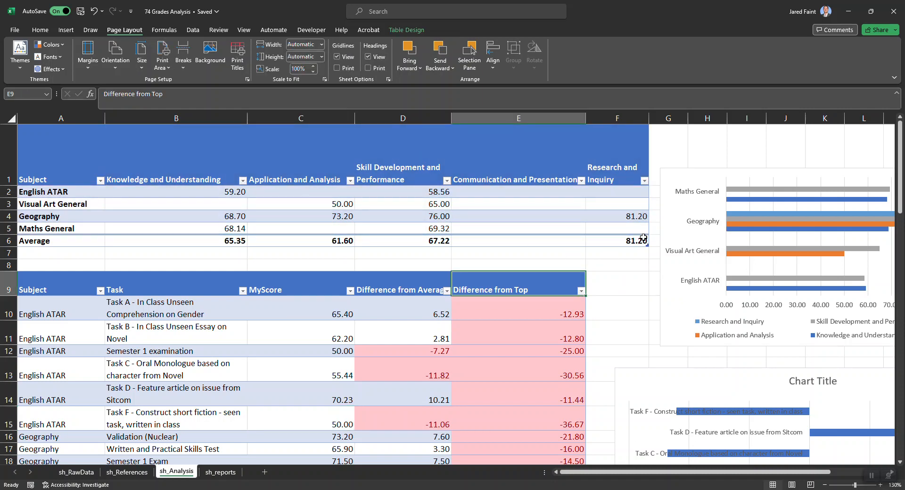
Compare the recommended charts for A1:F5 of the subject averages table on sh_Analysis, and insert the Clustered Bar chart grouped by subject
{"action": "left_click_drag", "start_coordinate": [632, 230], "coordinate": [74, 174]}
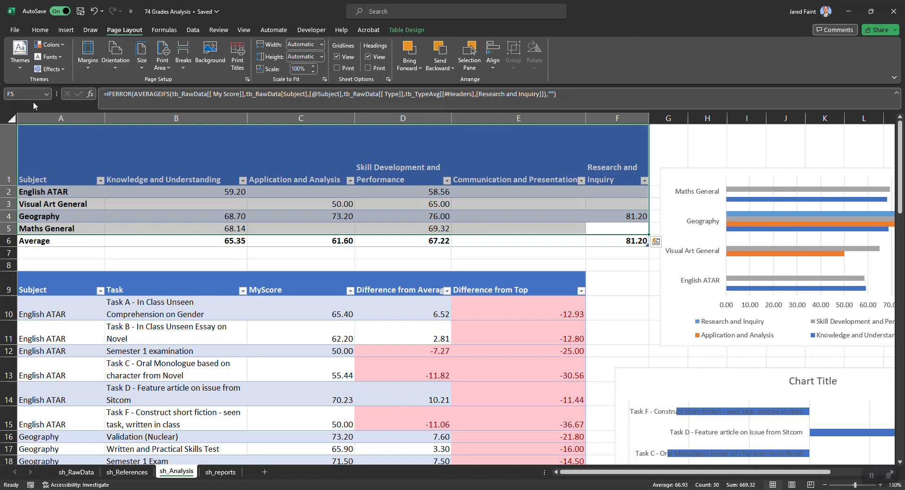
{"action": "left_click", "coordinate": [66, 31]}
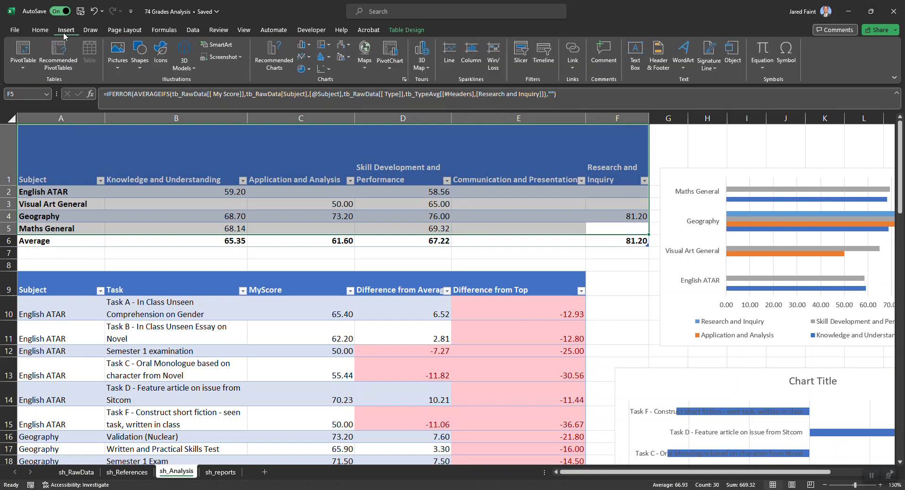
{"action": "key", "text": "ctrl+q"}
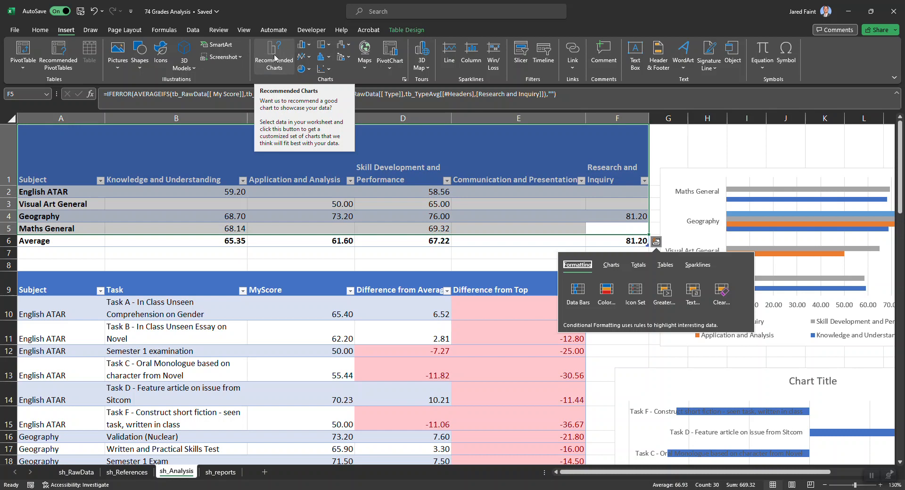
{"action": "left_click", "coordinate": [276, 57]}
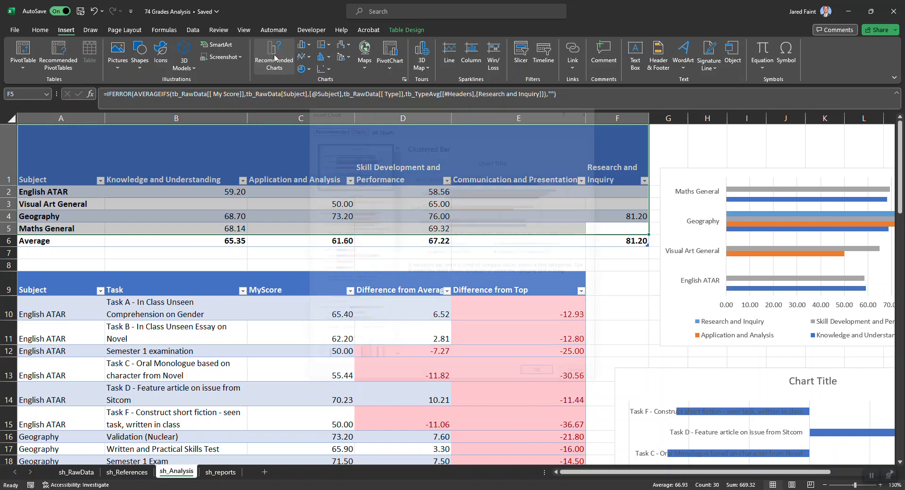
{"action": "left_click_drag", "start_coordinate": [450, 115], "coordinate": [340, 93]}
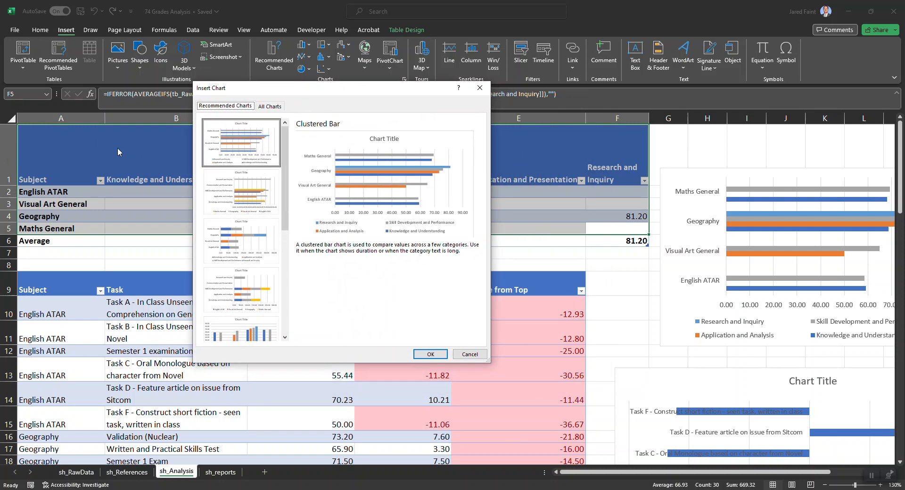
{"action": "left_click", "coordinate": [244, 245]}
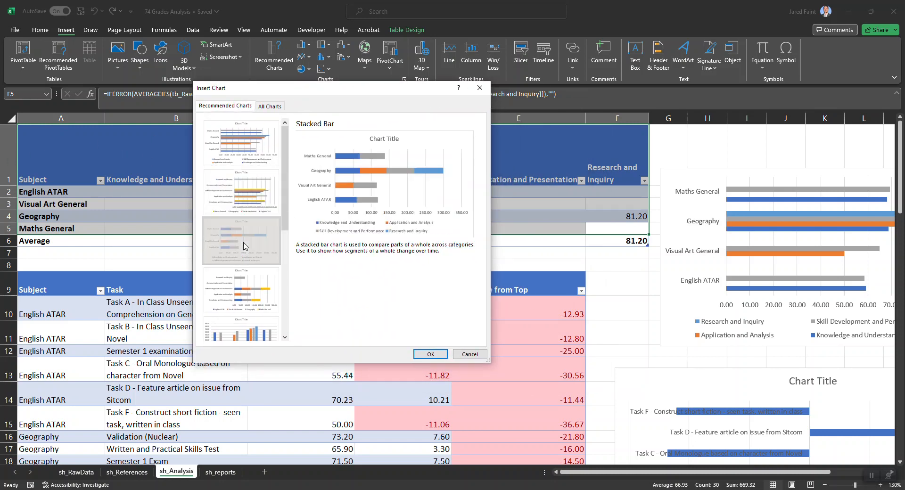
{"action": "left_click", "coordinate": [245, 294]}
{"action": "left_click", "coordinate": [242, 330]}
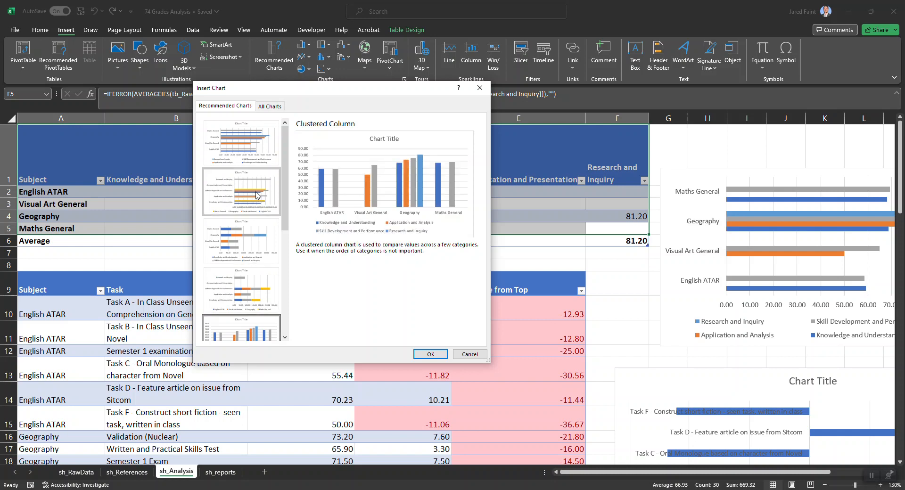
{"action": "left_click", "coordinate": [248, 152]}
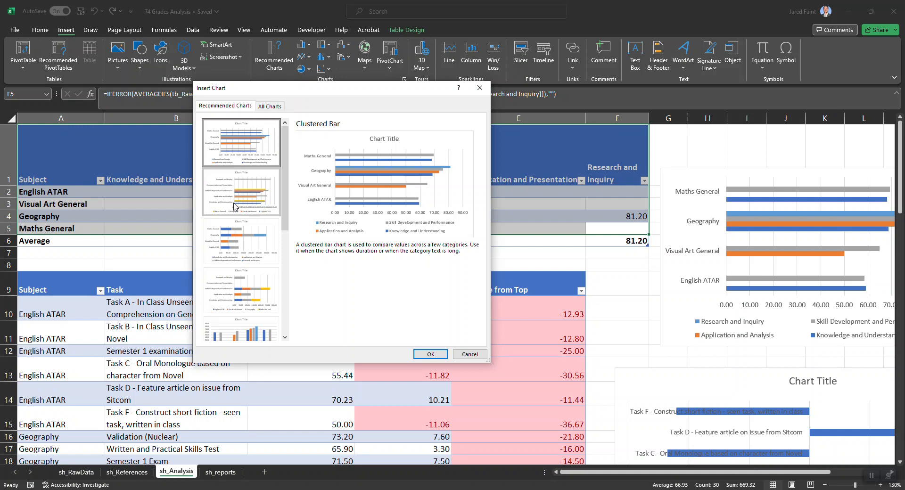
{"action": "left_click", "coordinate": [258, 229]}
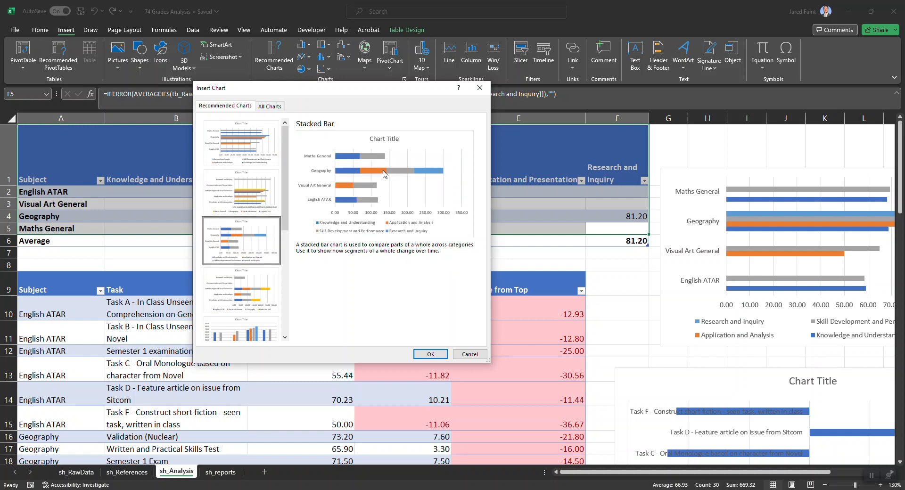
{"action": "left_click", "coordinate": [229, 143]}
{"action": "left_click", "coordinate": [434, 358]}
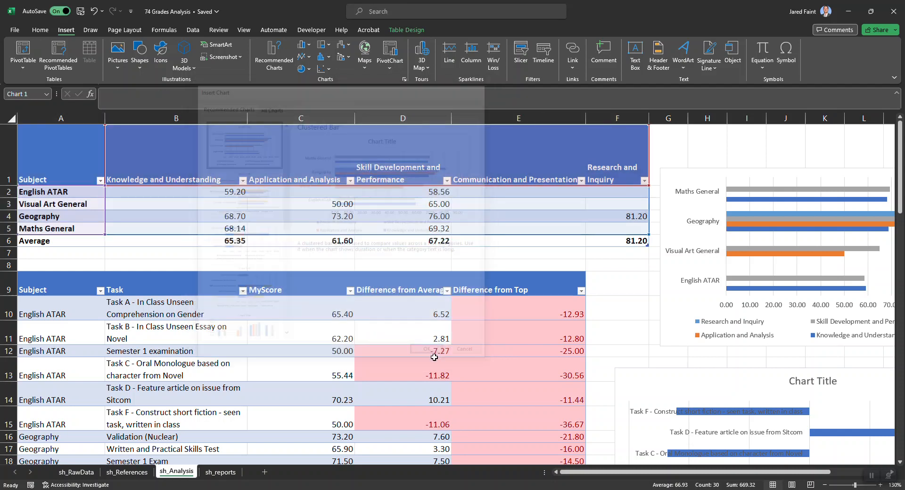
Place the new clustered bar chart on the sh_reports sheet, starting around row 4 below the student details
{"action": "left_click_drag", "start_coordinate": [366, 220], "coordinate": [245, 180]}
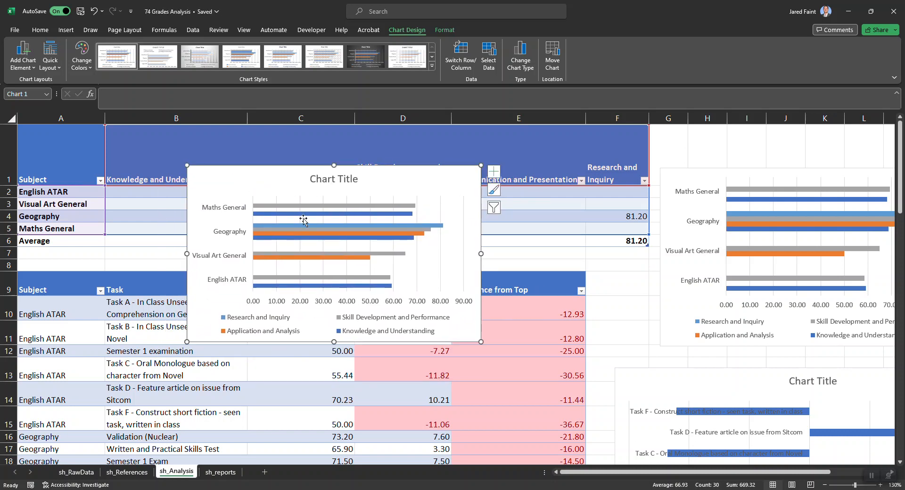
{"action": "mouse_move", "coordinate": [315, 258]}
{"action": "left_click", "coordinate": [220, 471]}
{"action": "left_click", "coordinate": [54, 181]}
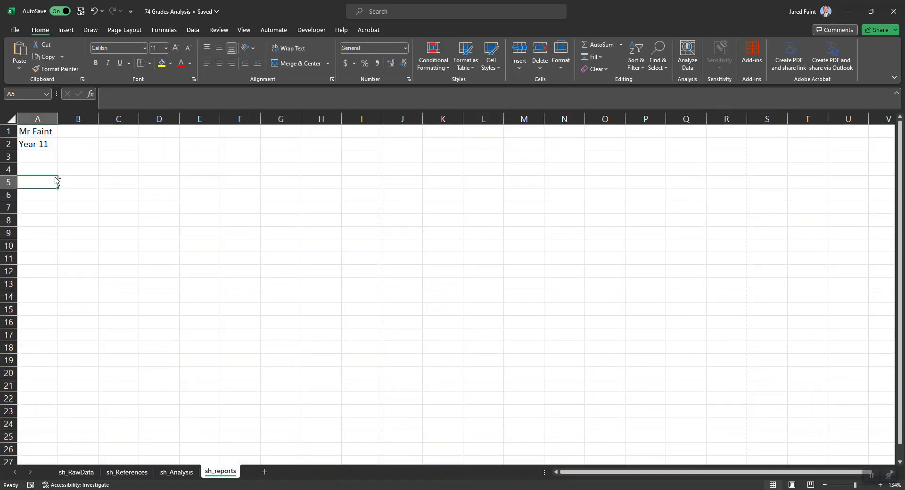
{"action": "key", "text": "ctrl+v"}
{"action": "mouse_move", "coordinate": [84, 183]}
{"action": "left_mouse_down"}
{"action": "mouse_move", "coordinate": [135, 184]}
{"action": "mouse_move", "coordinate": [97, 180]}
{"action": "left_mouse_up"}
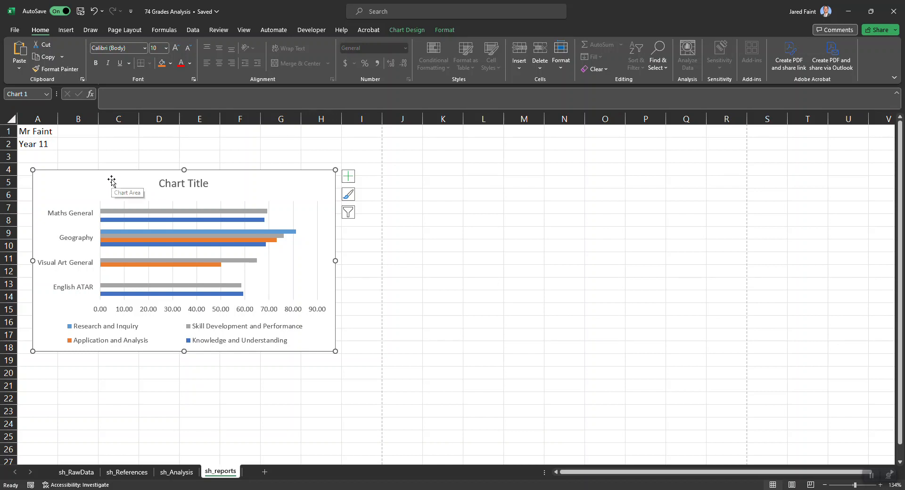
Title the clustered bar chart on sh_reports "Averages for each subject broken down by Type"
{"action": "scroll", "coordinate": [129, 249], "scroll_direction": "up", "scroll_amount": 6}
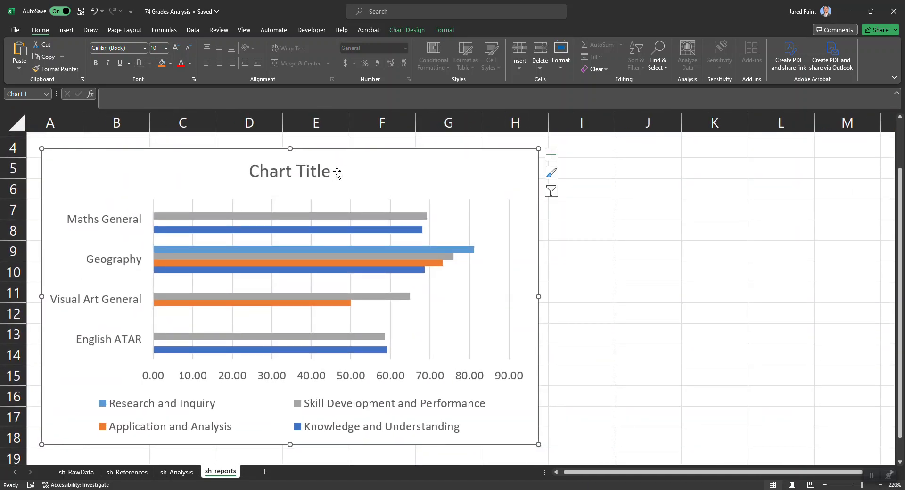
{"action": "double_click", "coordinate": [289, 171]}
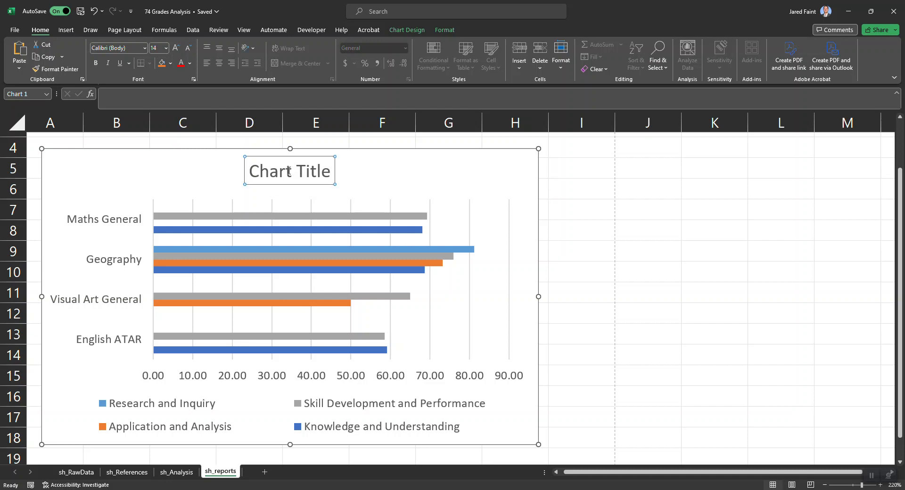
{"action": "double_click", "coordinate": [284, 173]}
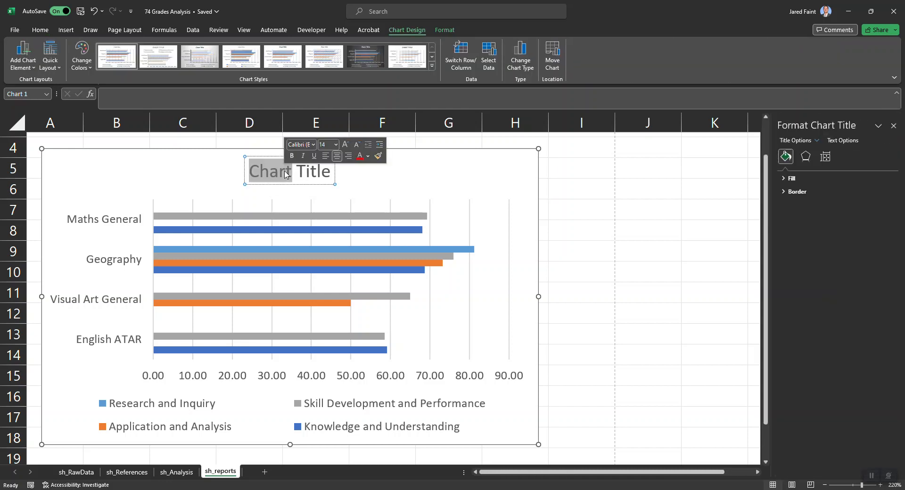
{"action": "key", "text": "Delete"}
{"action": "key", "text": "Delete"}
{"action": "key", "text": "Delete"}
{"action": "key", "text": "Delete"}
{"action": "key", "text": "Delete"}
{"action": "key", "text": "Delete"}
{"action": "key", "text": "Delete"}
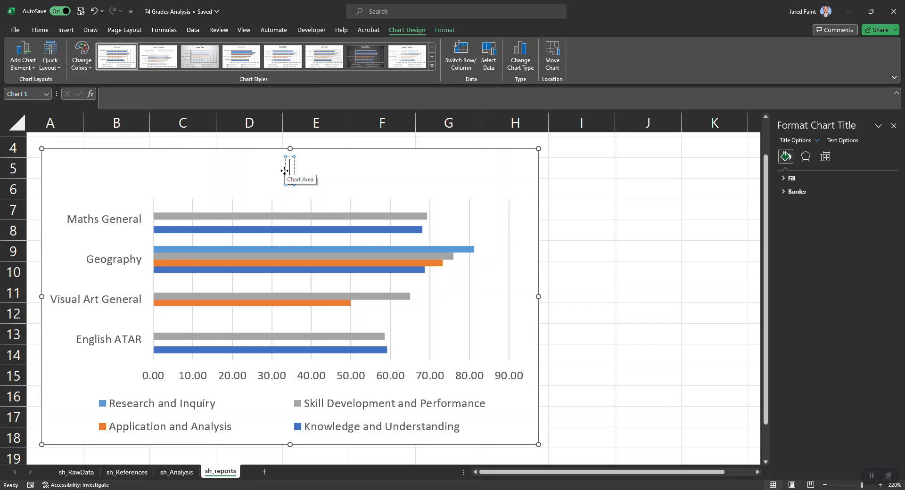
{"action": "type", "text": "Average"}
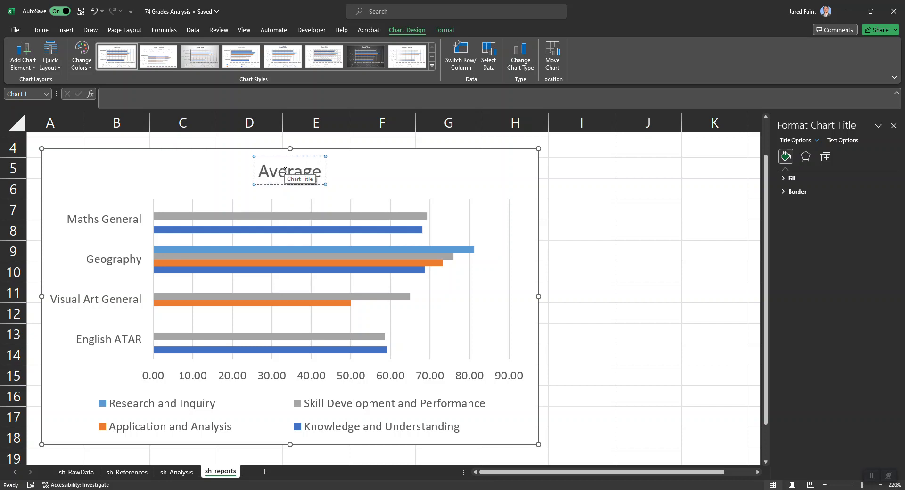
{"action": "type", "text": "s for each subject"}
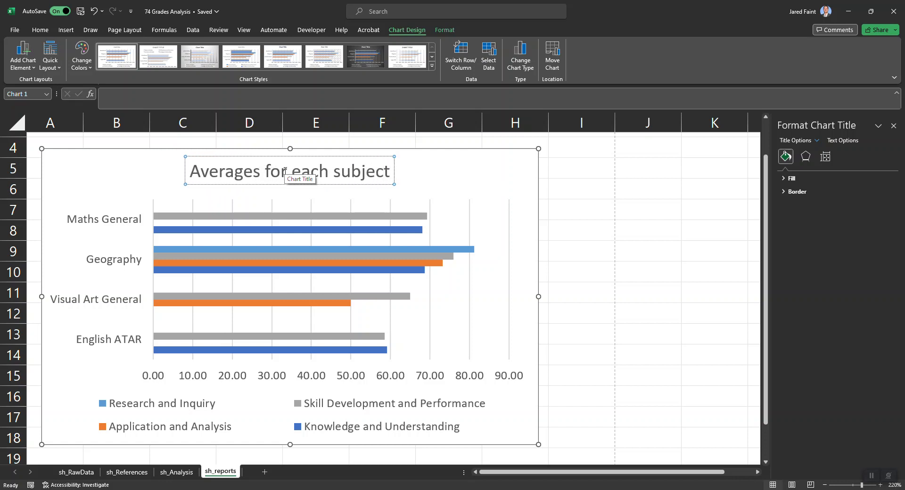
{"action": "type", "text": " broken fow"}
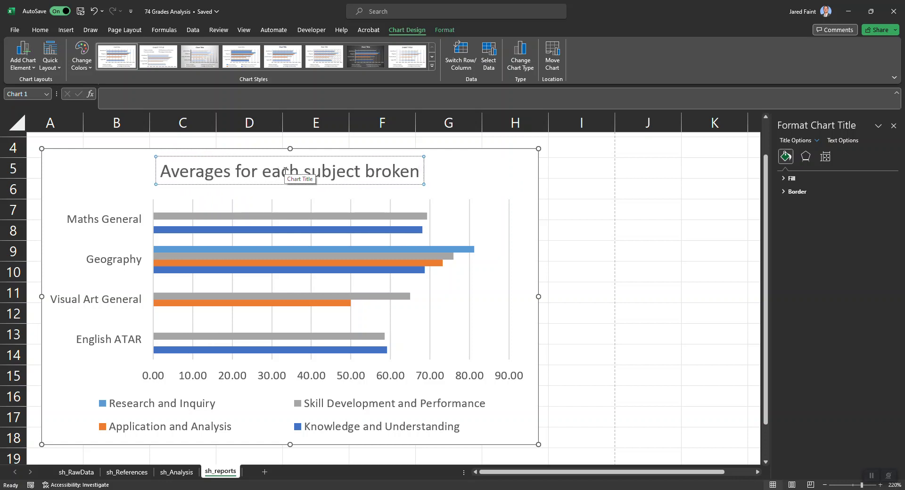
{"action": "key", "text": "BackSpace"}
{"action": "key", "text": "BackSpace"}
{"action": "key", "text": "BackSpace"}
{"action": "type", "text": "down"}
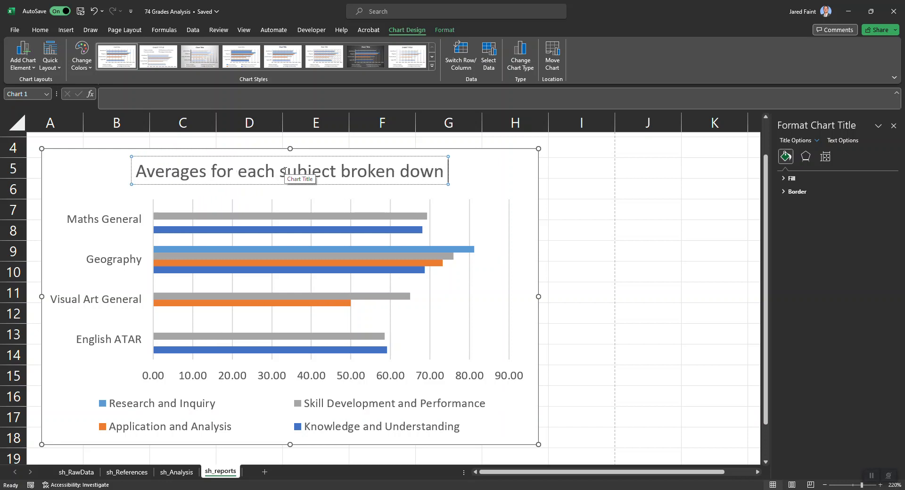
{"action": "type", "text": " by T"}
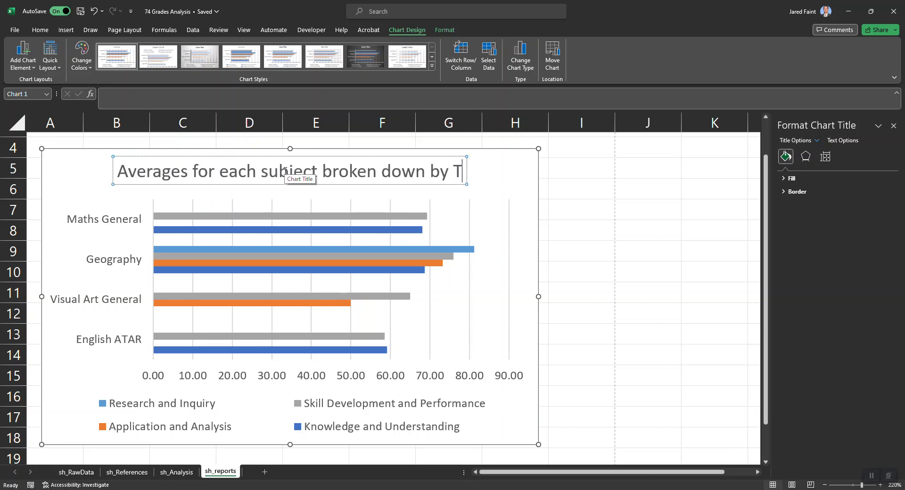
{"action": "type", "text": "ype"}
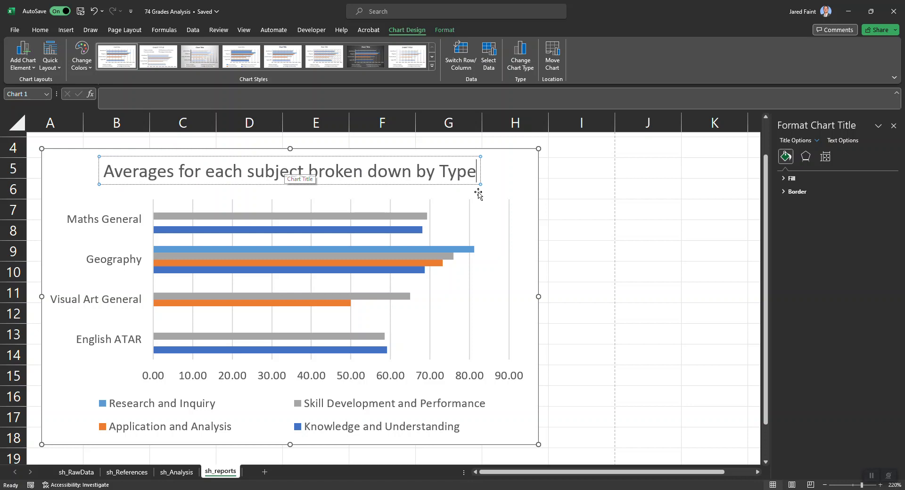
{"action": "left_click", "coordinate": [670, 282]}
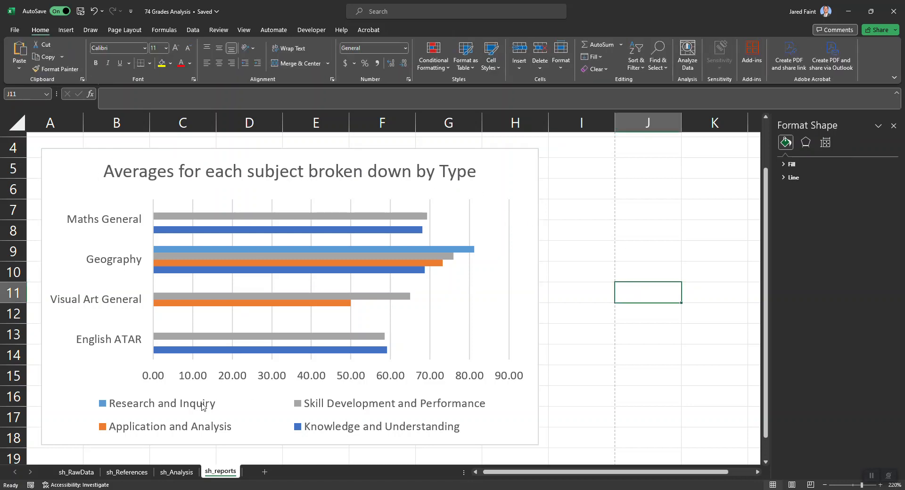
Recolour the Skill Development and Performance series to a solid light green through its legend entry
{"action": "left_click", "coordinate": [142, 410]}
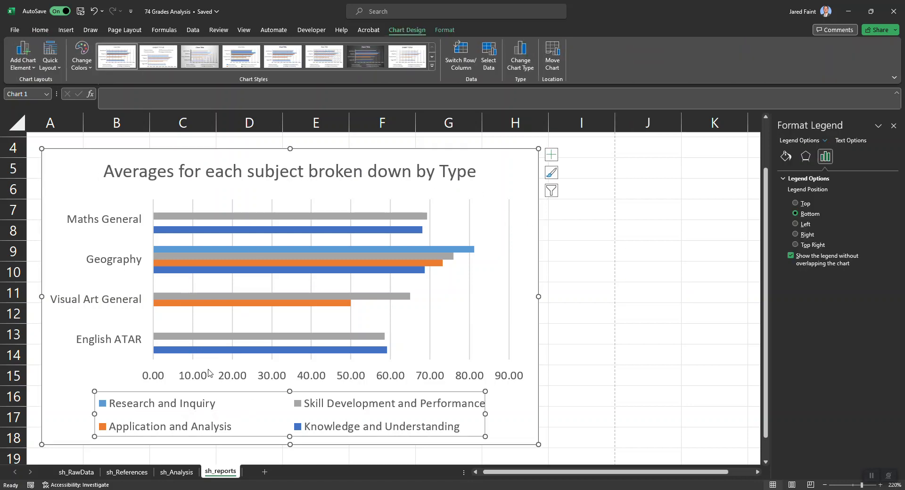
{"action": "left_click", "coordinate": [300, 407]}
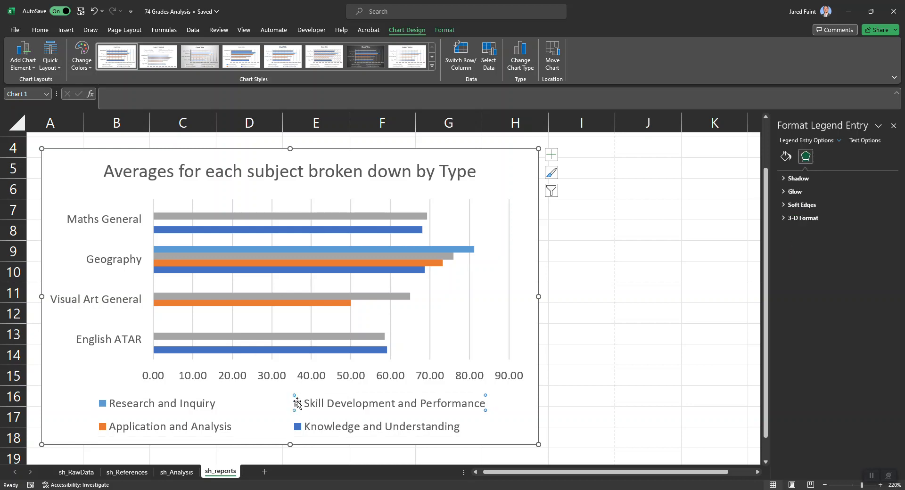
{"action": "left_click", "coordinate": [786, 156]}
{"action": "left_click", "coordinate": [784, 179]}
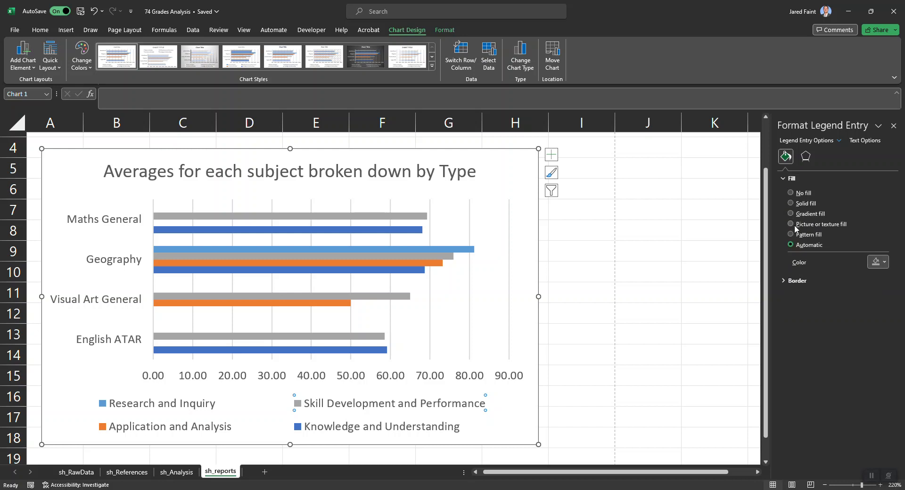
{"action": "left_click", "coordinate": [884, 262]}
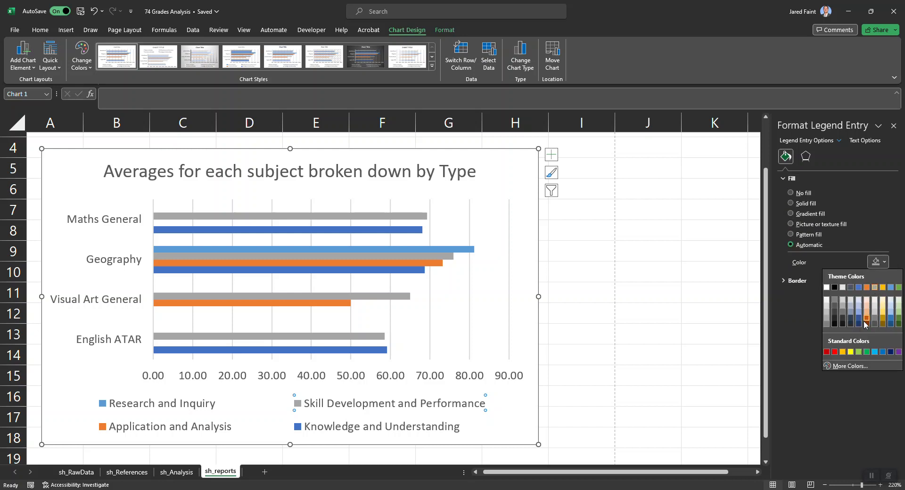
{"action": "left_click", "coordinate": [866, 352]}
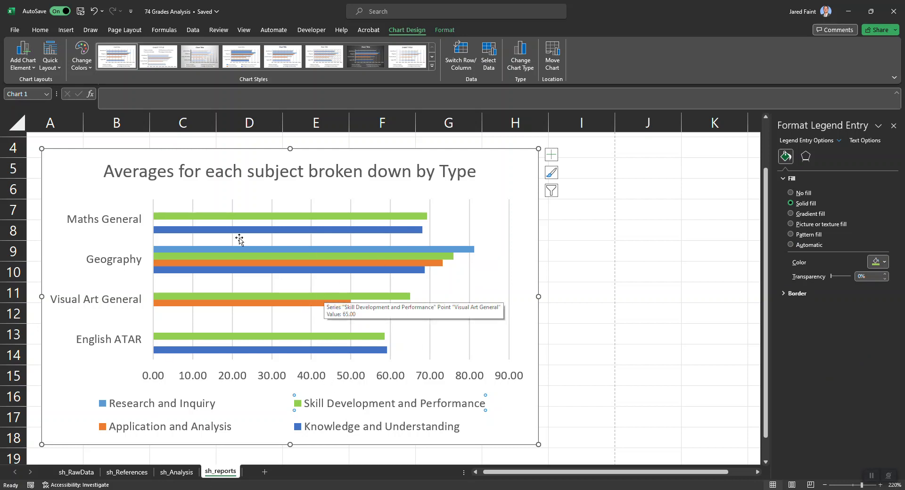
Set the font of all text in the averages chart to Abadi
{"action": "left_click", "coordinate": [77, 175]}
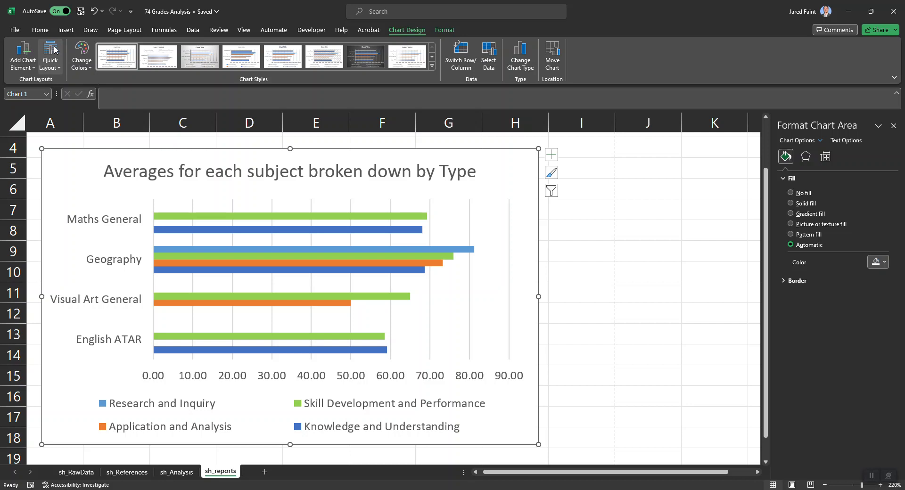
{"action": "left_click", "coordinate": [43, 32]}
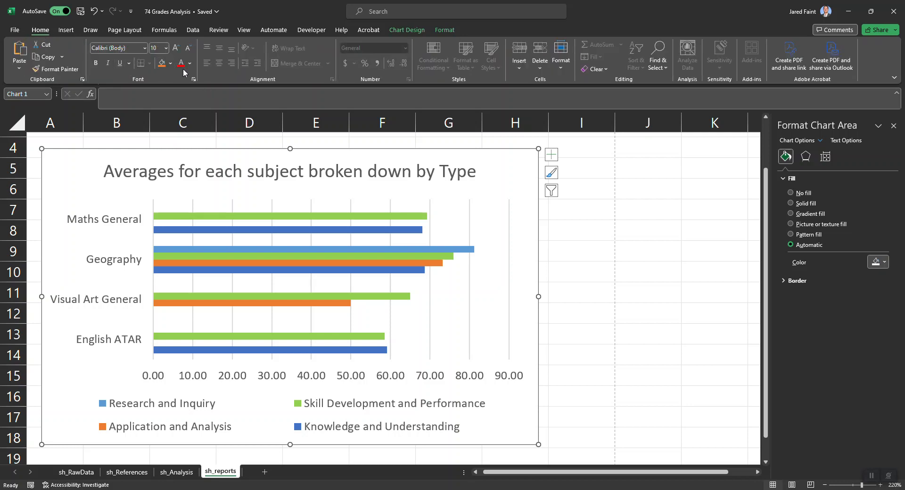
{"action": "left_click", "coordinate": [145, 48]}
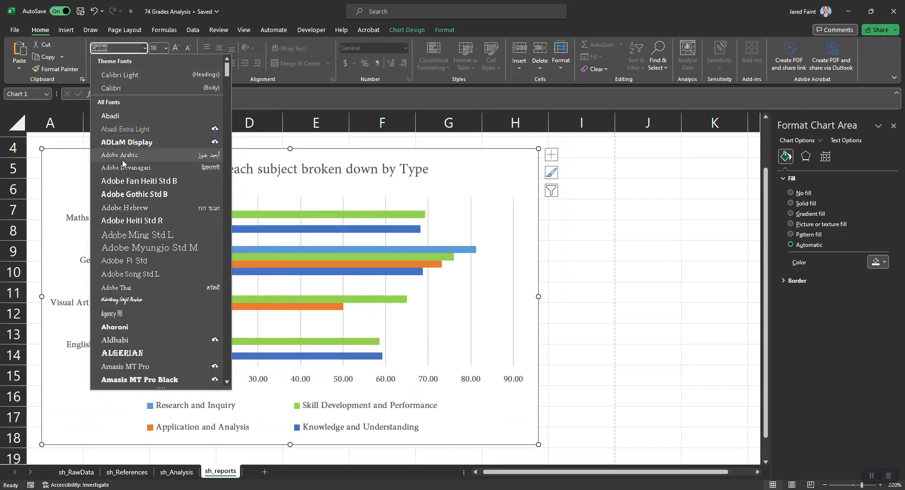
{"action": "left_click", "coordinate": [113, 117]}
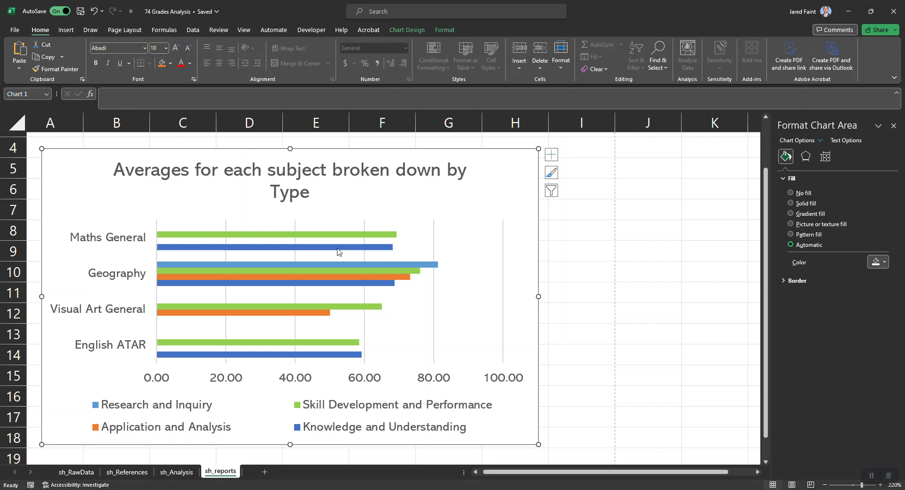
{"action": "left_click", "coordinate": [593, 293]}
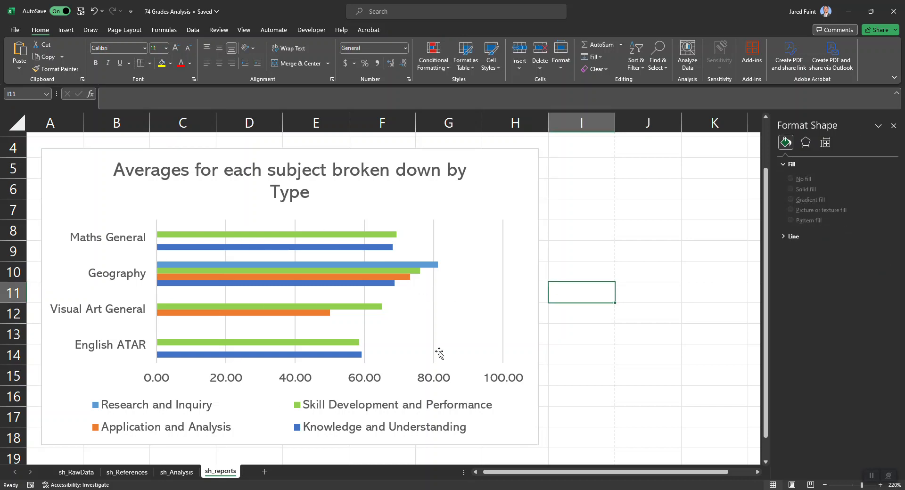
Examine the value axis, the bars for each subject and the legend of the averages chart
{"action": "left_click", "coordinate": [154, 378]}
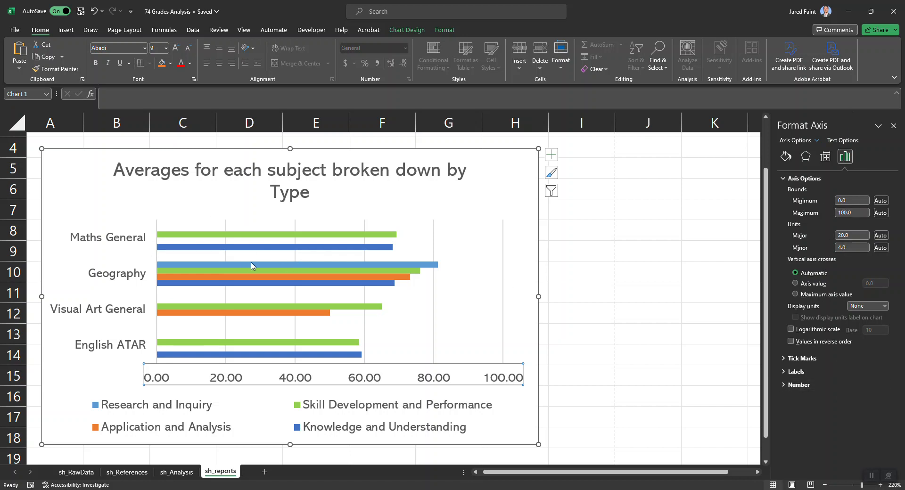
{"action": "left_click", "coordinate": [595, 266]}
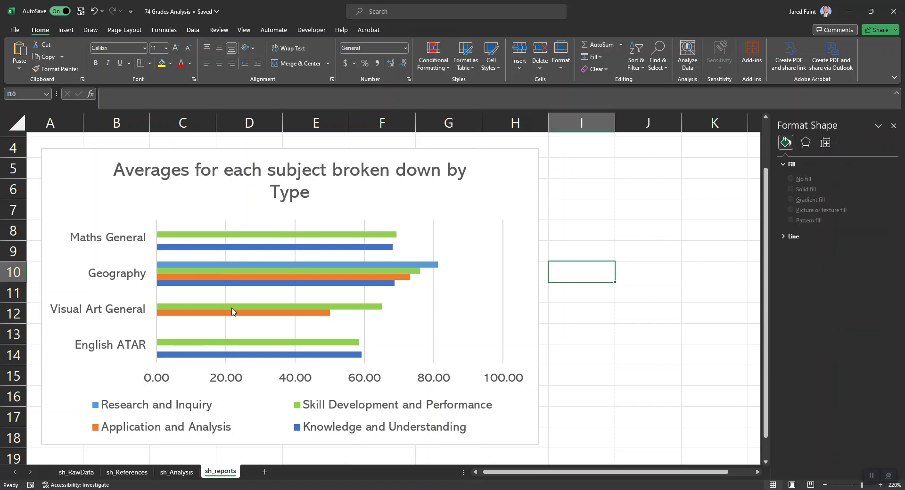
{"action": "scroll", "coordinate": [108, 245], "scroll_direction": "up", "scroll_amount": 4}
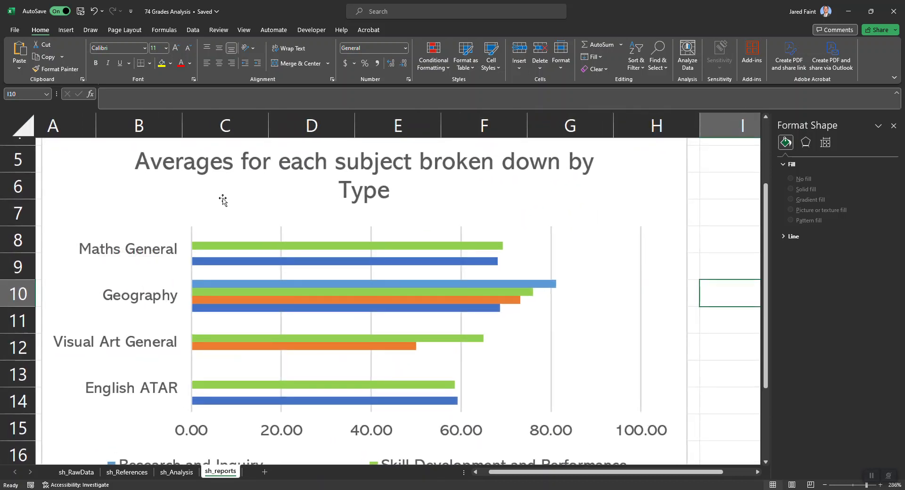
{"action": "scroll", "coordinate": [320, 189], "scroll_direction": "down", "scroll_amount": 1}
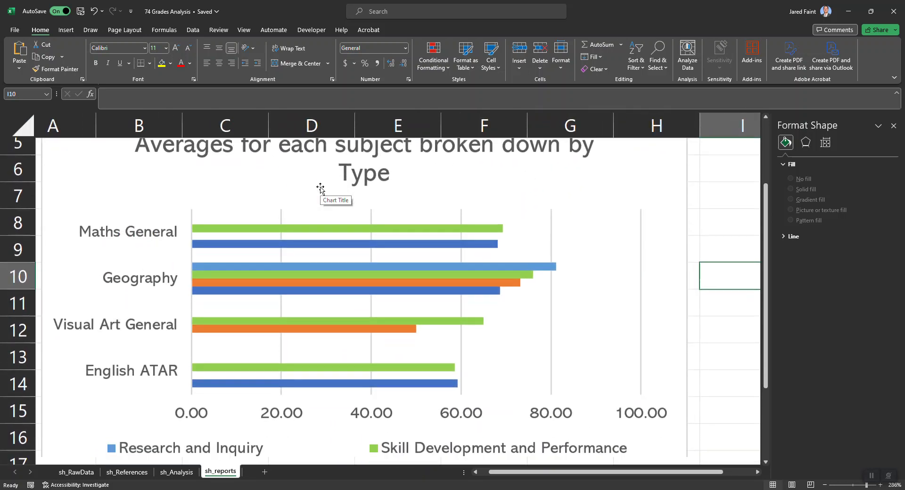
{"action": "scroll", "coordinate": [150, 332], "scroll_direction": "down", "scroll_amount": 2}
{"action": "scroll", "coordinate": [181, 326], "scroll_direction": "up", "scroll_amount": 2}
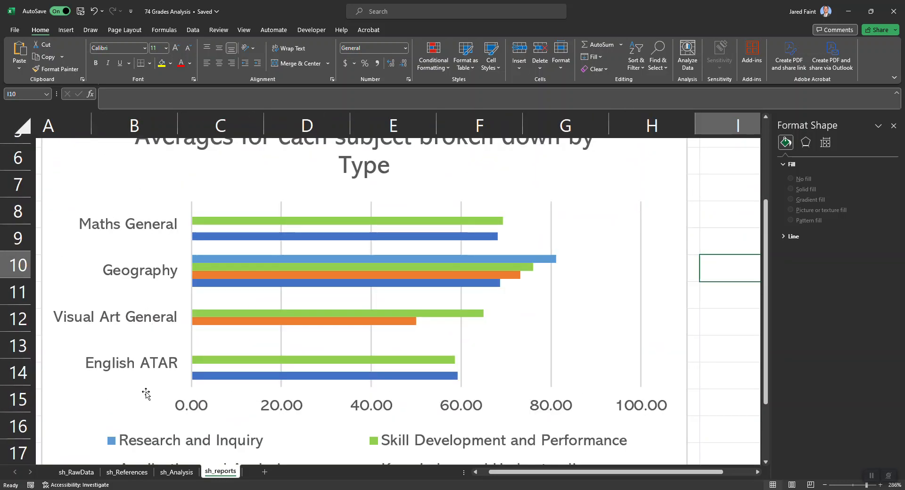
{"action": "scroll", "coordinate": [150, 440], "scroll_direction": "down", "scroll_amount": 2}
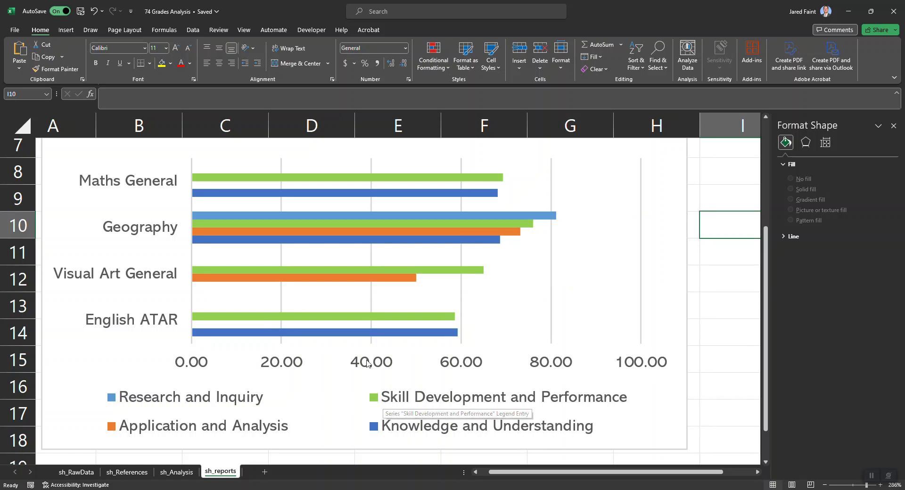
{"action": "scroll", "coordinate": [370, 371], "scroll_direction": "down", "scroll_amount": 8, "text": "ctrl"}
{"action": "left_click", "coordinate": [417, 334]}
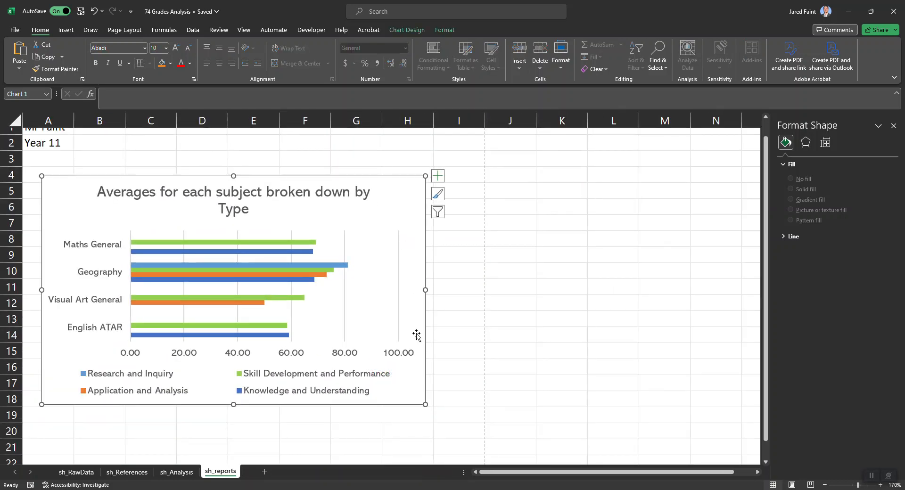
{"action": "left_click", "coordinate": [428, 408]}
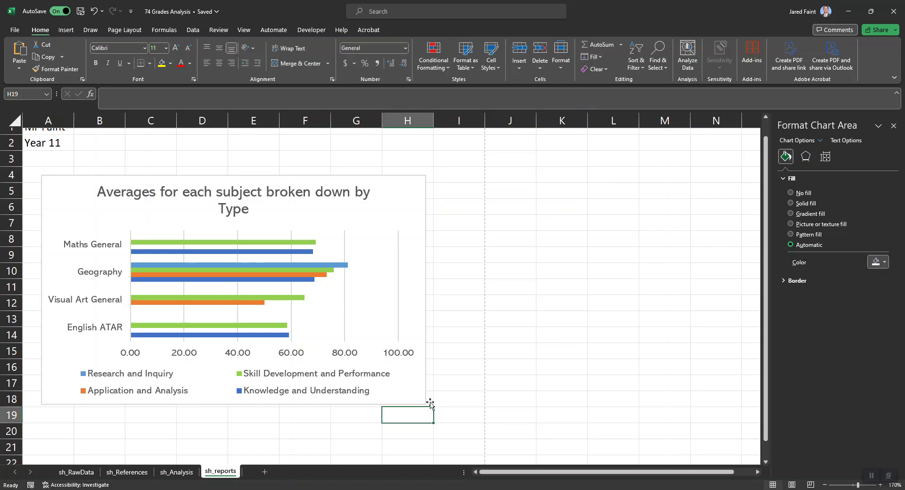
{"action": "left_click", "coordinate": [415, 397]}
{"action": "left_click_drag", "start_coordinate": [426, 408], "coordinate": [436, 353]}
{"action": "left_click", "coordinate": [415, 359]}
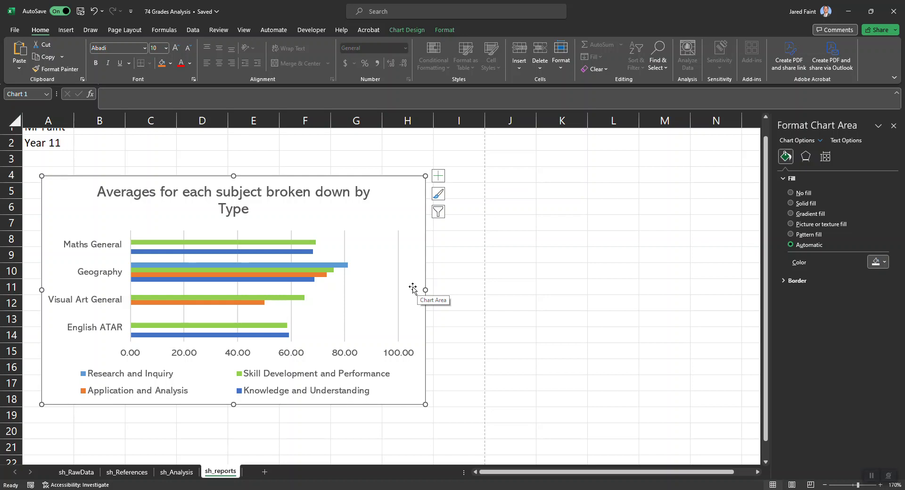
Move the untitled clustered bar chart on sh_Analysis off the tables, placing it from column F onward beside the task table
{"action": "left_click", "coordinate": [177, 472]}
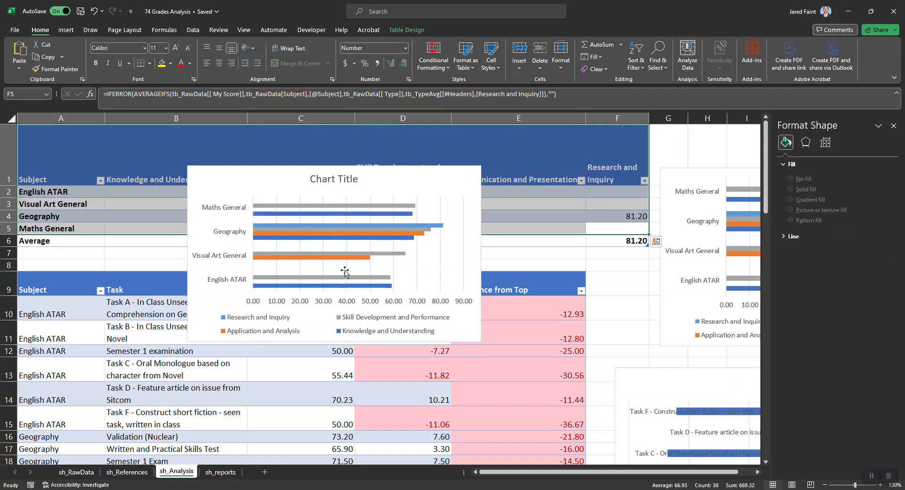
{"action": "left_click", "coordinate": [235, 190]}
{"action": "left_click_drag", "start_coordinate": [225, 186], "coordinate": [470, 195]}
{"action": "left_click", "coordinate": [534, 266]}
{"action": "scroll", "coordinate": [524, 264], "scroll_direction": "down", "scroll_amount": 1}
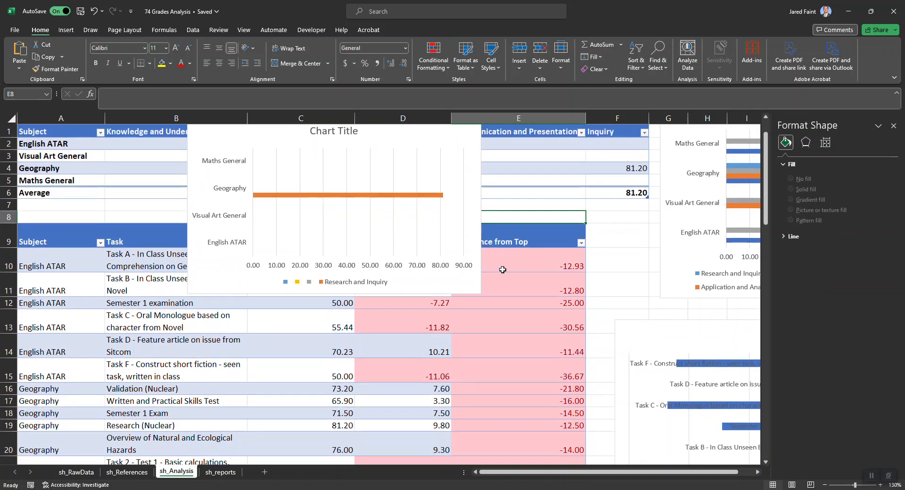
{"action": "left_click", "coordinate": [379, 293]}
{"action": "left_click_drag", "start_coordinate": [403, 282], "coordinate": [794, 203]}
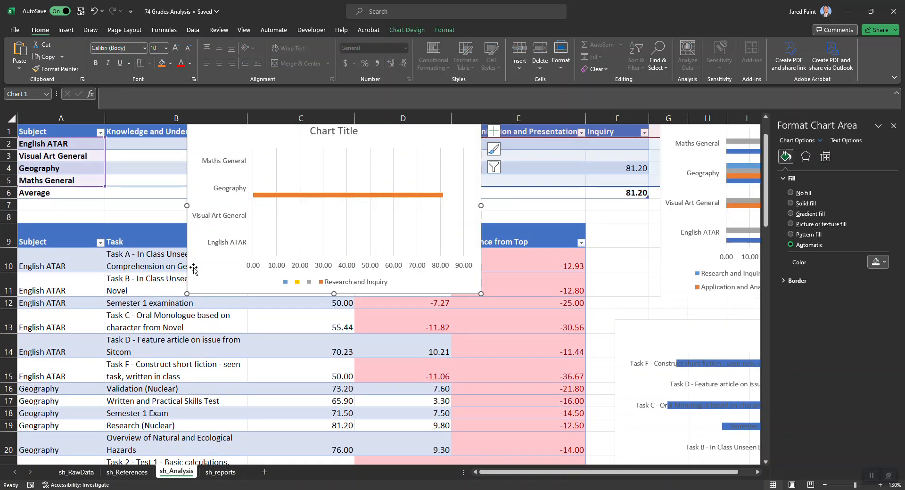
{"action": "scroll", "coordinate": [191, 266], "scroll_direction": "down", "scroll_amount": 1}
{"action": "left_click_drag", "start_coordinate": [207, 264], "coordinate": [607, 301]}
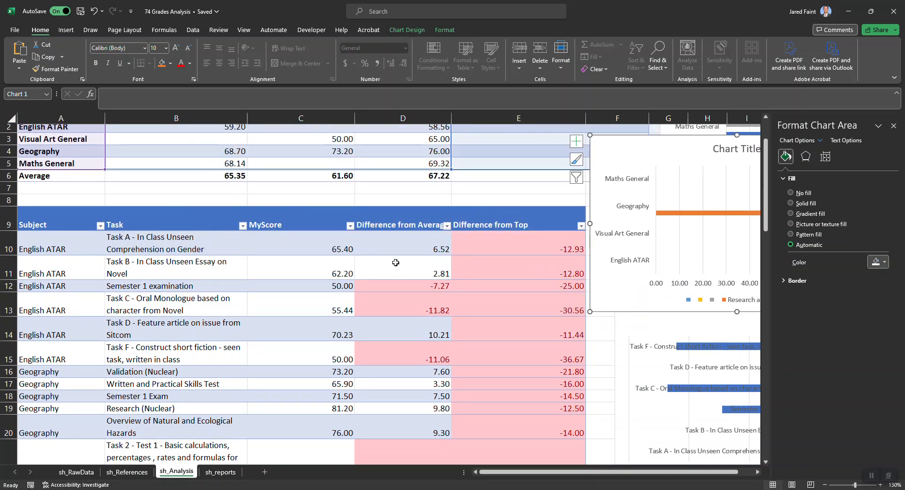
{"action": "scroll", "coordinate": [396, 261], "scroll_direction": "down", "scroll_amount": 3}
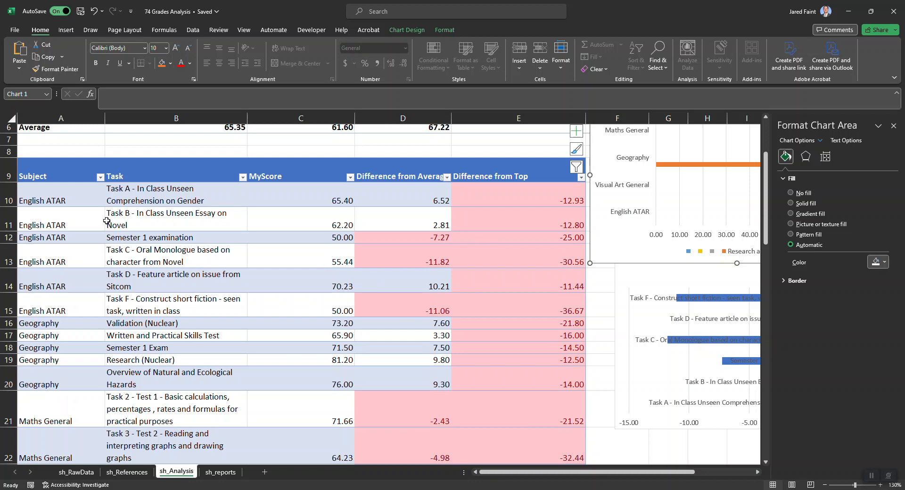
Preview the recommended scatter and 100% stacked bar charts for the English ATAR task data in B9:E15
{"action": "scroll", "coordinate": [106, 221], "scroll_direction": "down", "scroll_amount": 1}
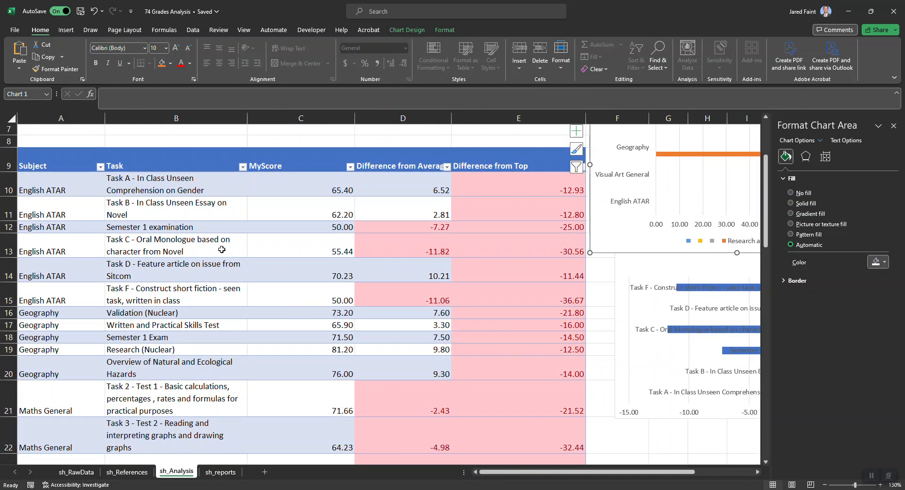
{"action": "left_click", "coordinate": [215, 227]}
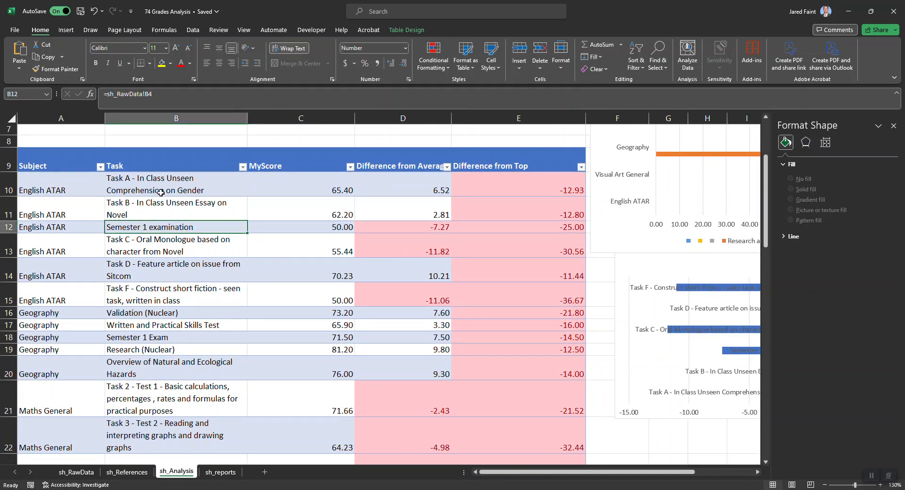
{"action": "left_click", "coordinate": [141, 186]}
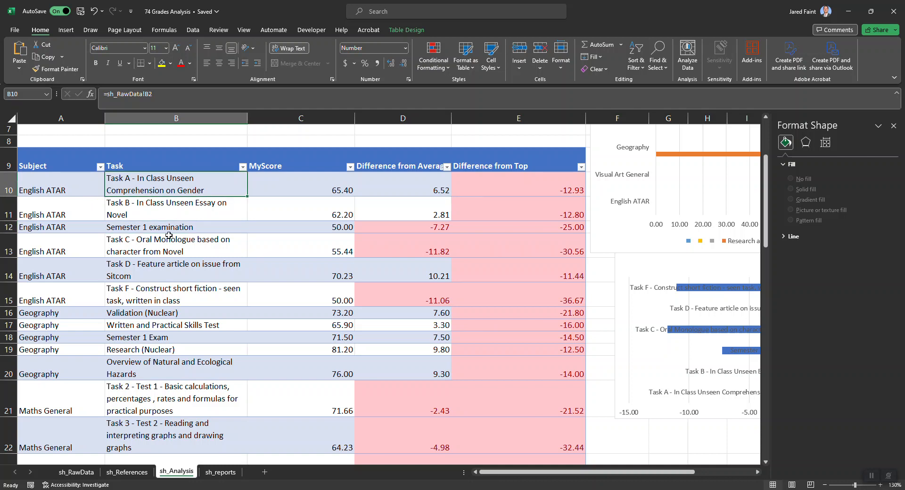
{"action": "left_click_drag", "start_coordinate": [111, 192], "coordinate": [561, 313]}
{"action": "left_click_drag", "start_coordinate": [205, 155], "coordinate": [503, 303]}
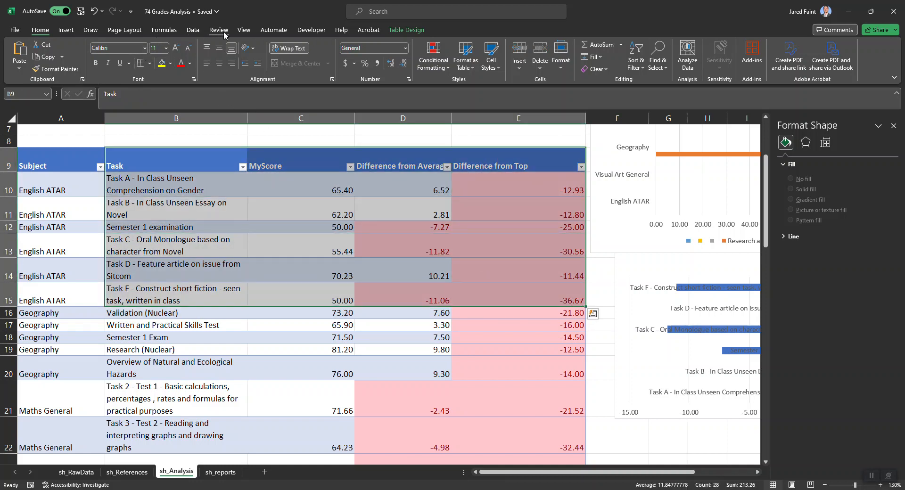
{"action": "left_click", "coordinate": [194, 30]}
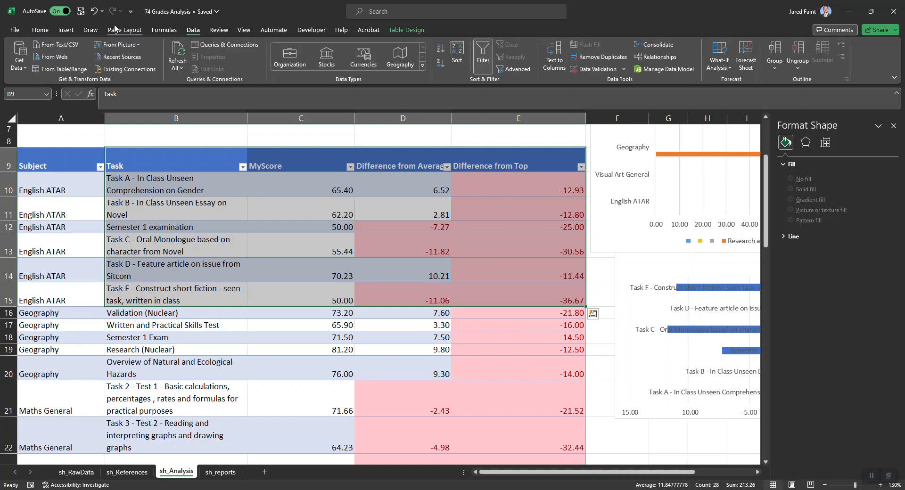
{"action": "left_click", "coordinate": [65, 30]}
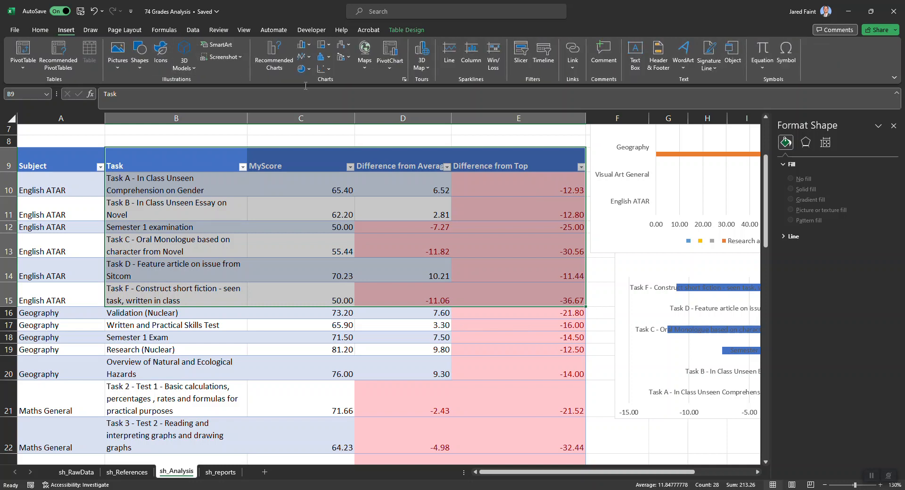
{"action": "left_click", "coordinate": [274, 52]}
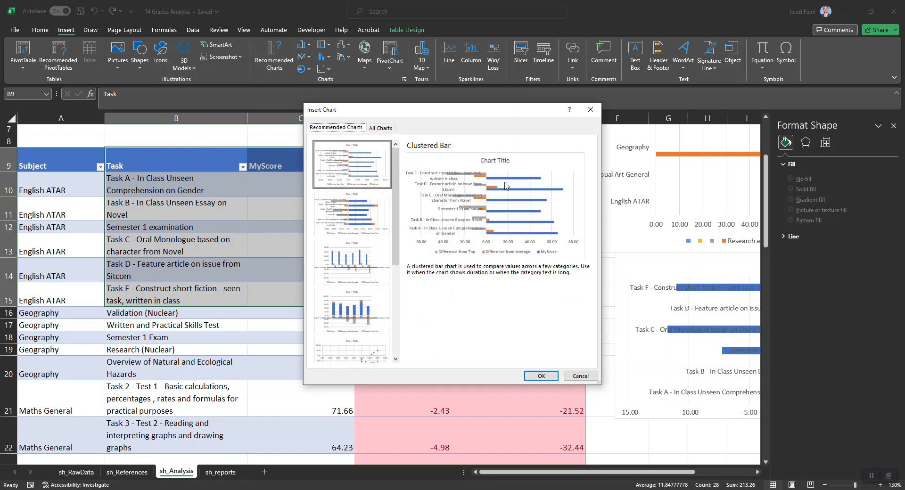
{"action": "scroll", "coordinate": [365, 339], "scroll_direction": "down", "scroll_amount": 3}
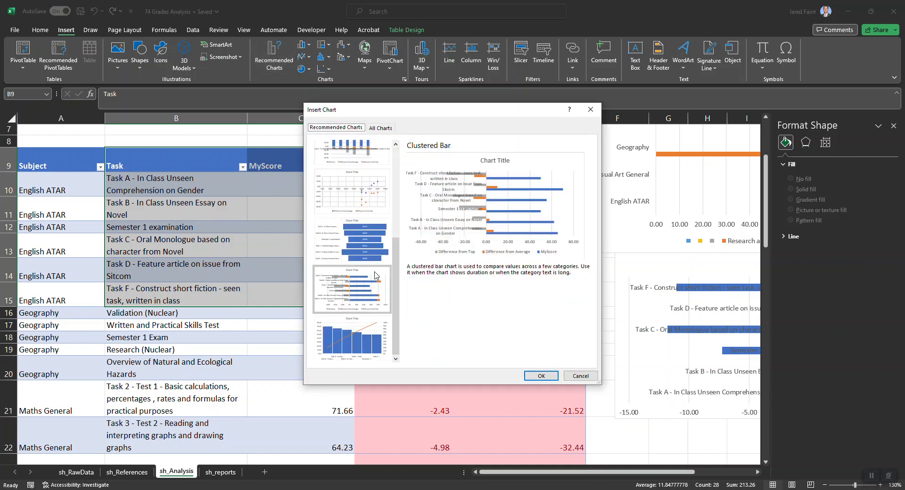
{"action": "left_click", "coordinate": [357, 192]}
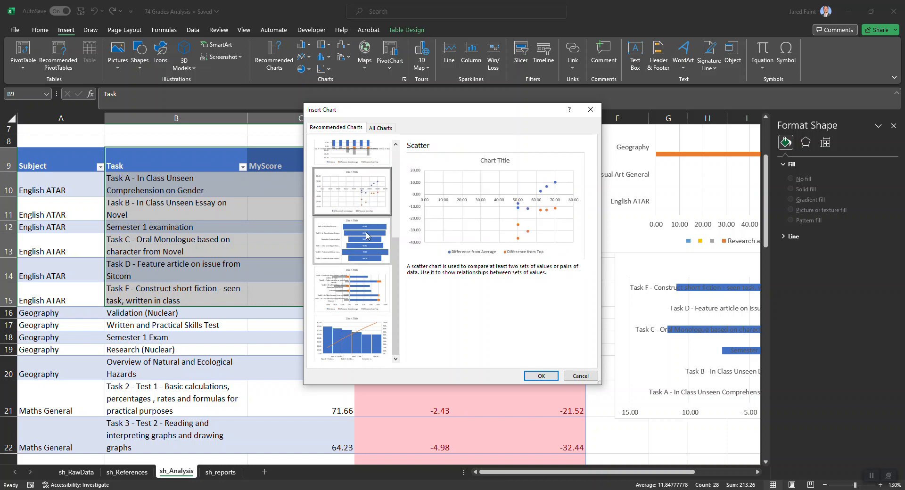
{"action": "left_click", "coordinate": [371, 258]}
{"action": "left_click", "coordinate": [368, 287]}
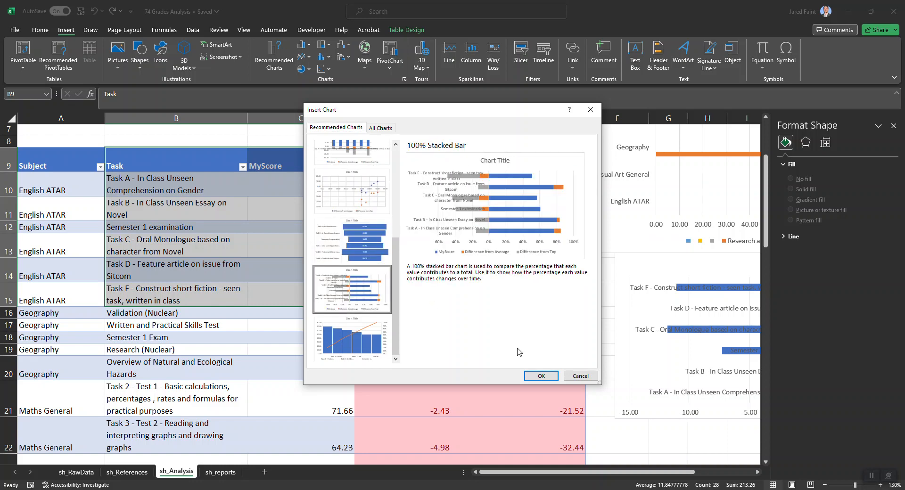
{"action": "left_click", "coordinate": [581, 376]}
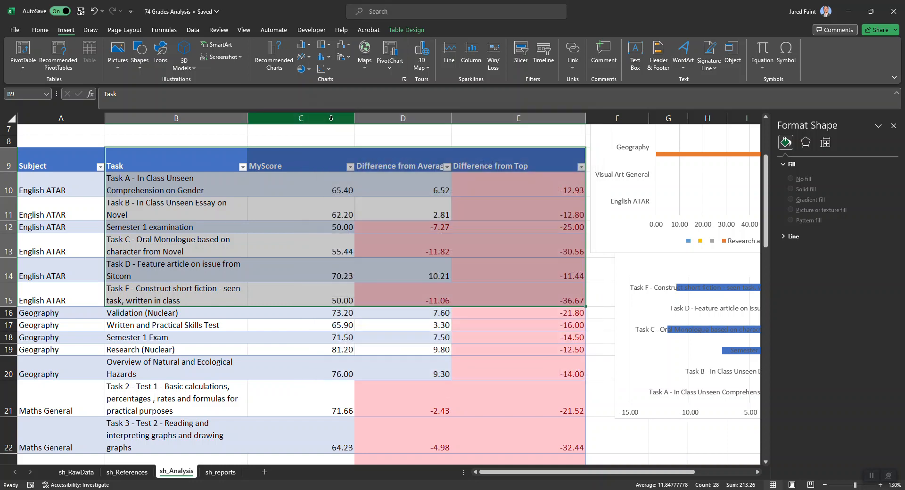
Try a scatter chart of the English ATAR task data, shift its data range one column over, and delete the chart
{"action": "left_click", "coordinate": [324, 68]}
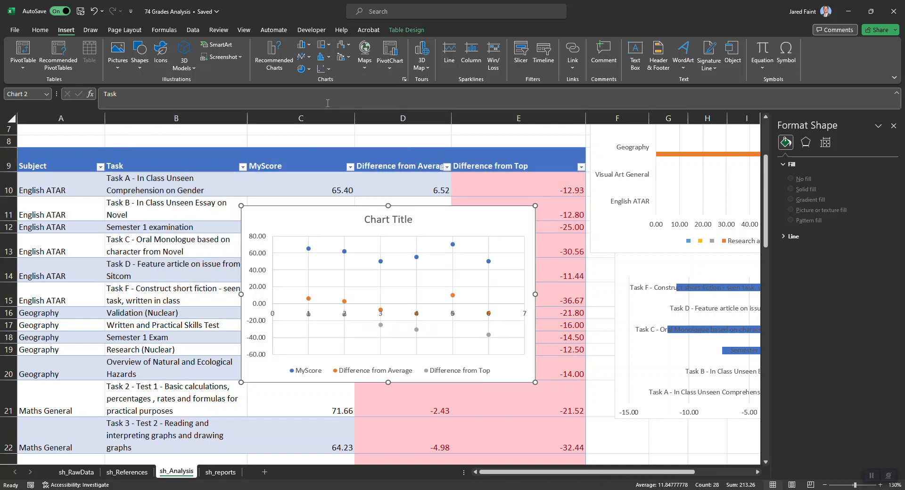
{"action": "left_click", "coordinate": [329, 101]}
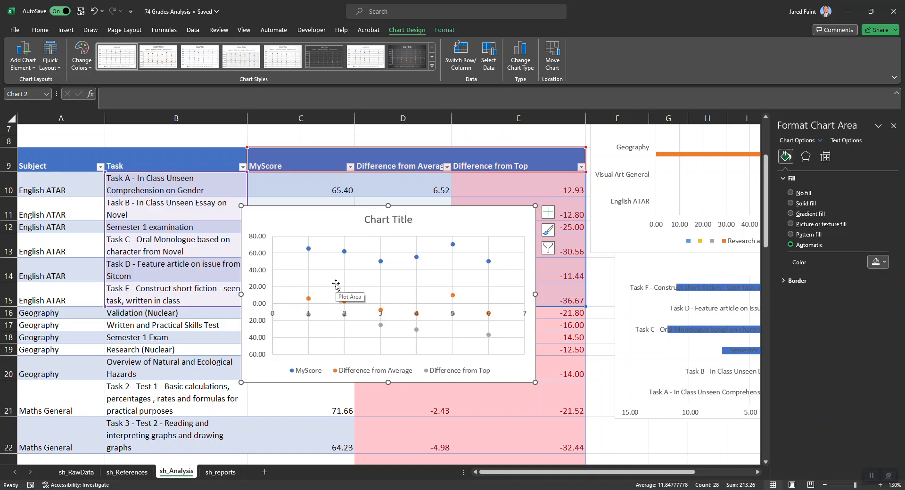
{"action": "left_click_drag", "start_coordinate": [283, 219], "coordinate": [196, 303]}
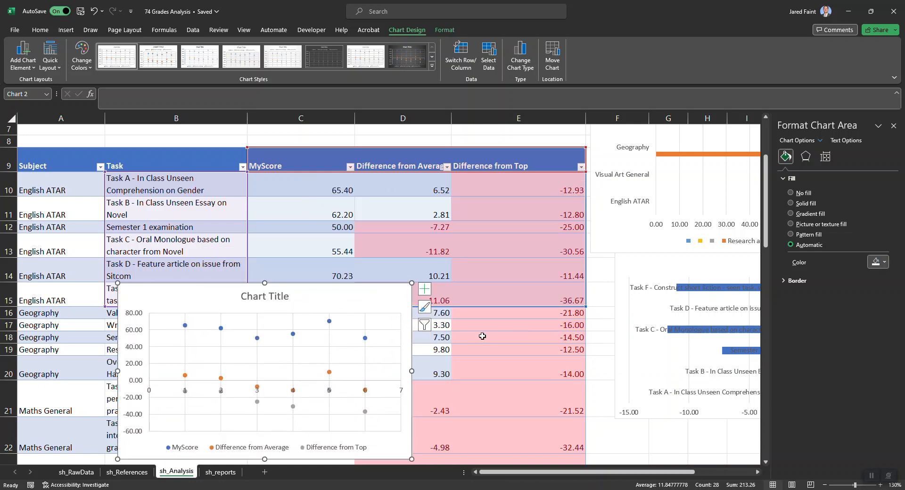
{"action": "left_click_drag", "start_coordinate": [330, 306], "coordinate": [400, 247]}
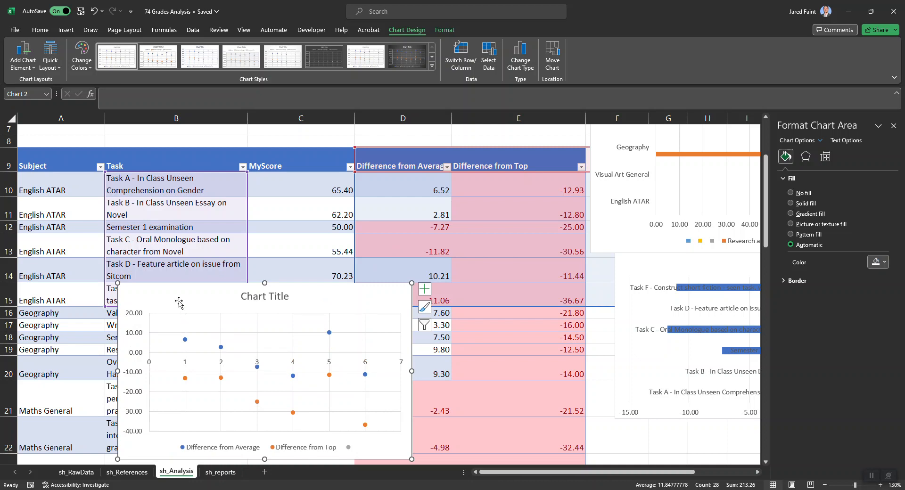
{"action": "key", "text": "Delete"}
Examine the existing English ATAR task bar chart and the table ranges it draws its labels and values from
{"action": "scroll", "coordinate": [469, 377], "scroll_direction": "right", "scroll_amount": 3}
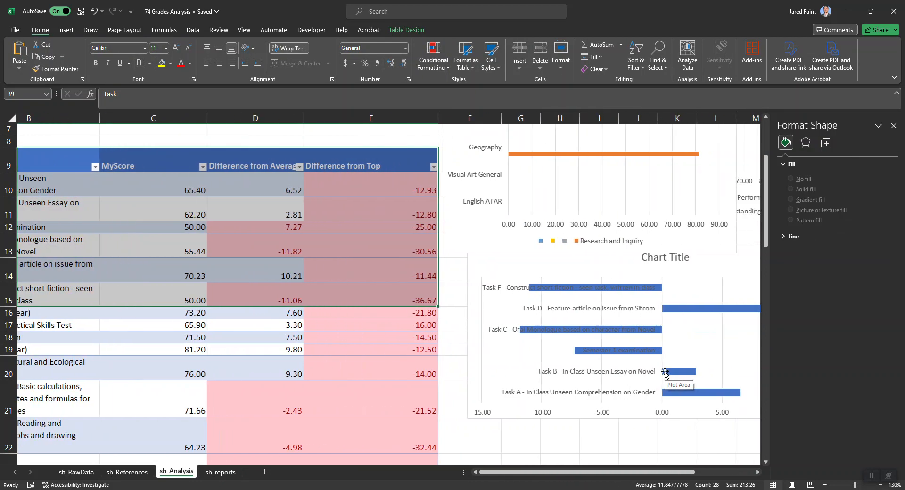
{"action": "left_click", "coordinate": [470, 377]}
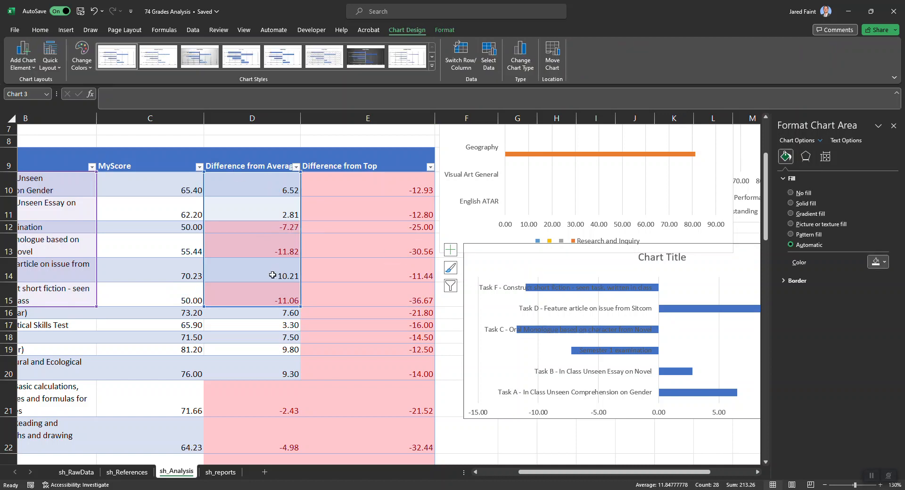
{"action": "scroll", "coordinate": [272, 275], "scroll_direction": "left", "scroll_amount": 3}
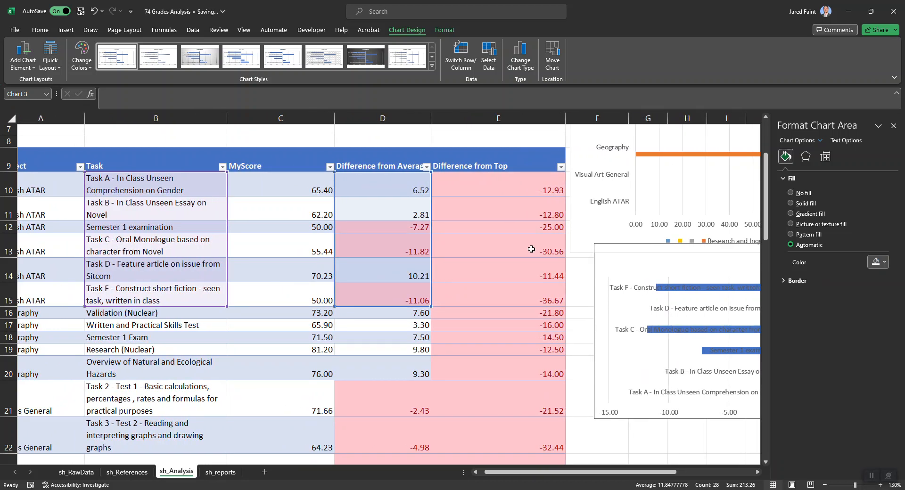
{"action": "scroll", "coordinate": [723, 372], "scroll_direction": "right", "scroll_amount": 6}
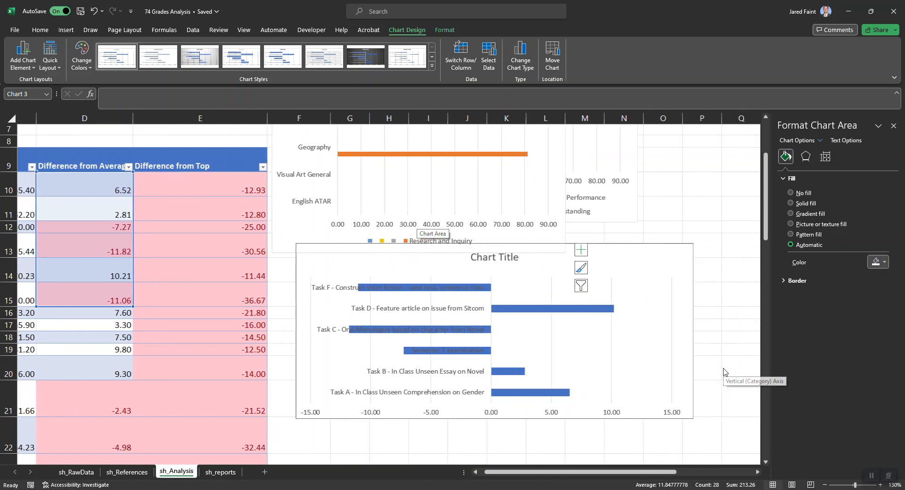
{"action": "scroll", "coordinate": [473, 283], "scroll_direction": "left", "scroll_amount": 6}
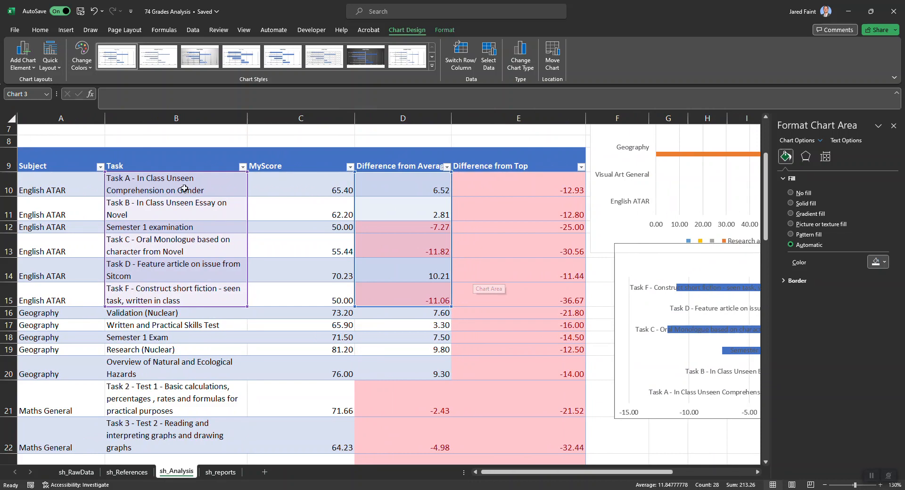
Insert a clustered bar chart from the English ATAR task names in B10:B15 and their Difference from Average values in D10:D15
{"action": "left_click", "coordinate": [184, 188]}
{"action": "left_click_drag", "start_coordinate": [189, 296], "coordinate": [193, 188]}
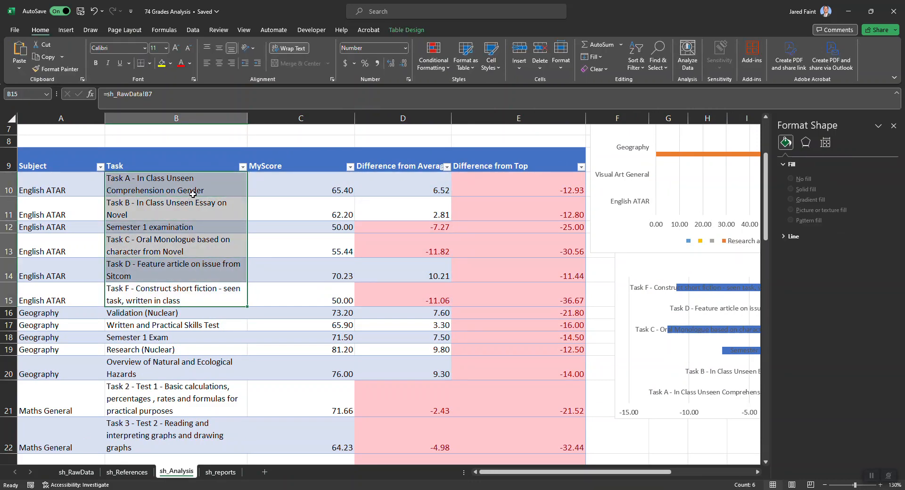
{"action": "left_click", "coordinate": [419, 292], "text": "ctrl"}
{"action": "left_click_drag", "start_coordinate": [418, 205], "coordinate": [418, 181]}
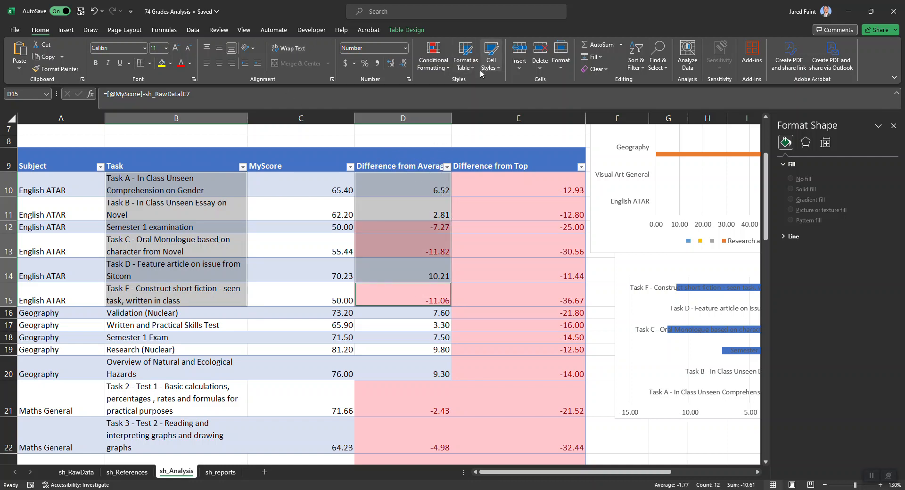
{"action": "left_click", "coordinate": [66, 30]}
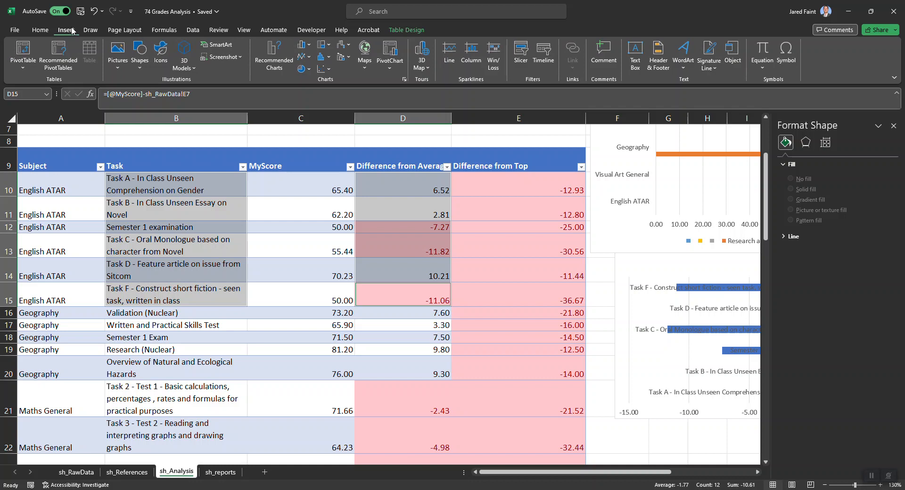
{"action": "left_click", "coordinate": [271, 52]}
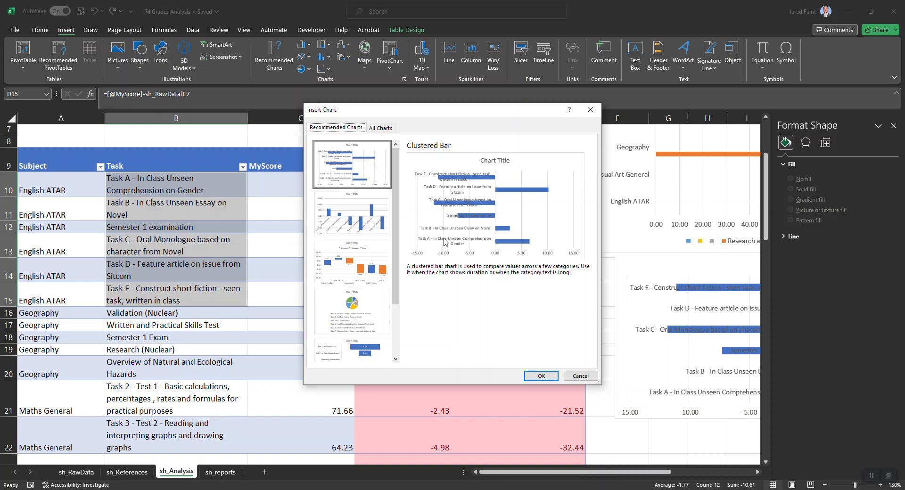
{"action": "left_click", "coordinate": [349, 221]}
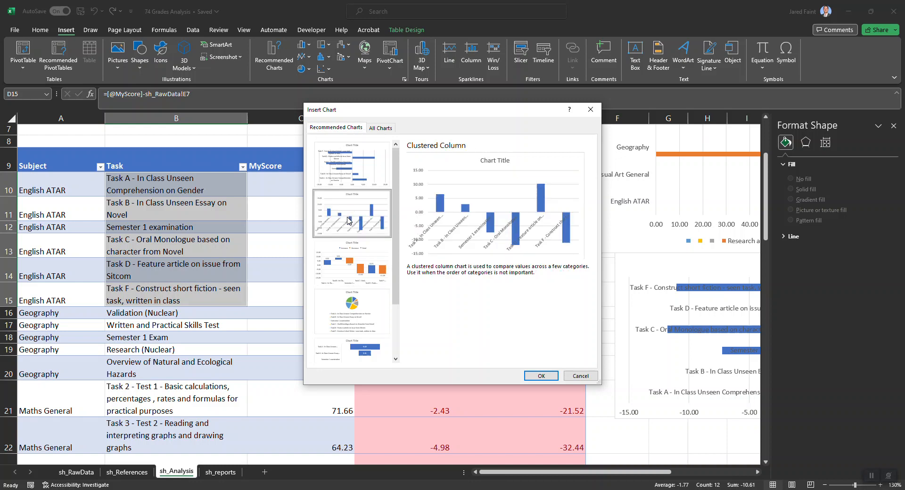
{"action": "left_click", "coordinate": [337, 175]}
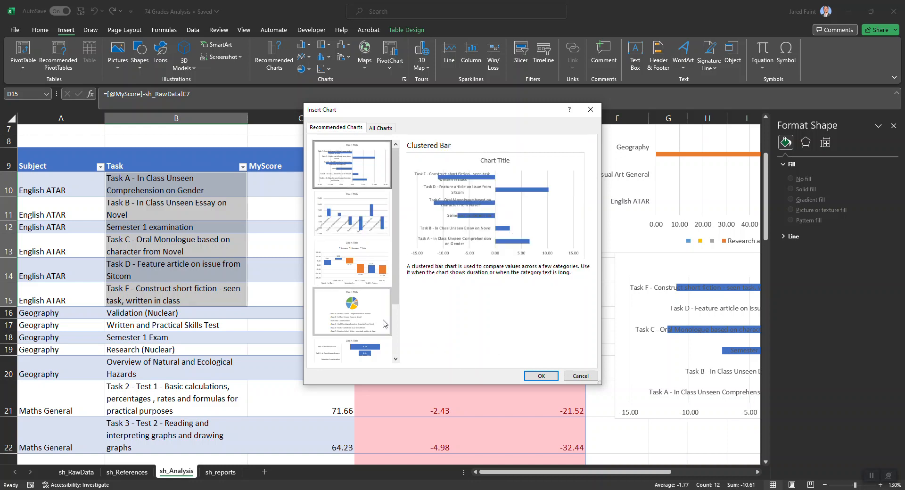
{"action": "left_click", "coordinate": [541, 375]}
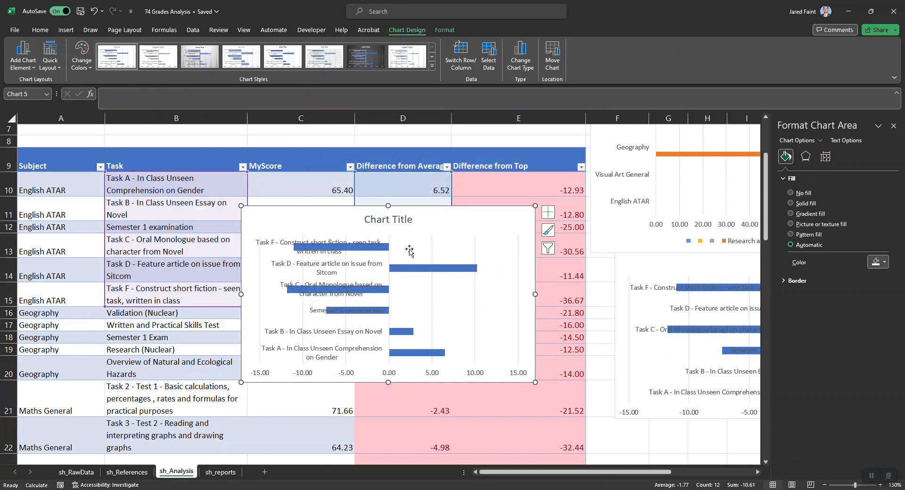
Widen the new difference chart so each task label fits on one line, and move it partly off the task table toward column J
{"action": "left_click_drag", "start_coordinate": [534, 293], "coordinate": [661, 294]}
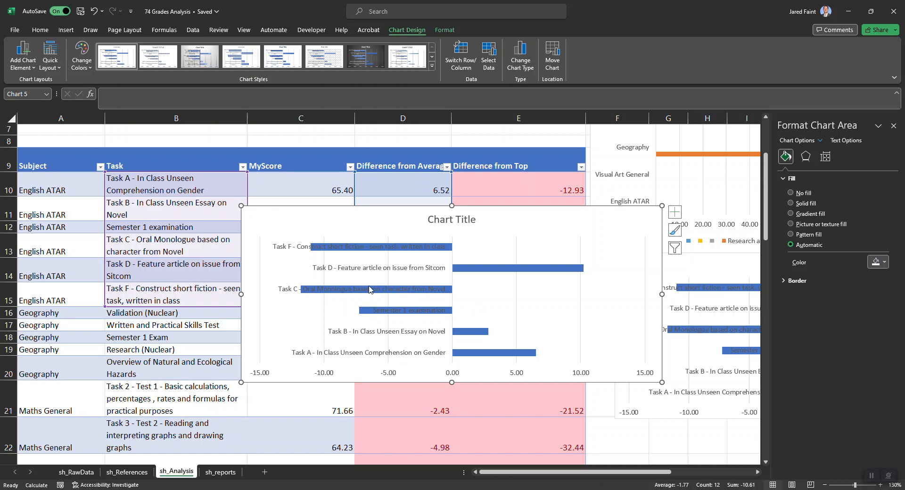
{"action": "scroll", "coordinate": [369, 290], "scroll_direction": "up", "scroll_amount": 4}
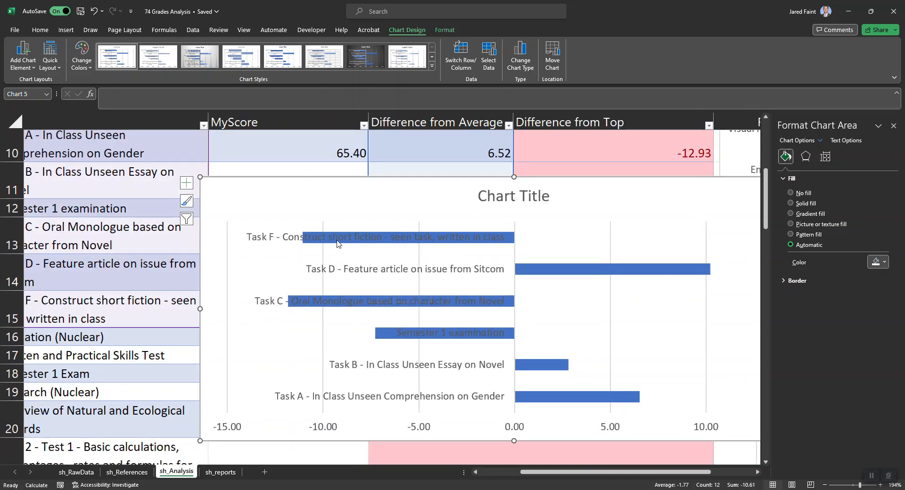
{"action": "scroll", "coordinate": [380, 345], "scroll_direction": "right", "scroll_amount": 3}
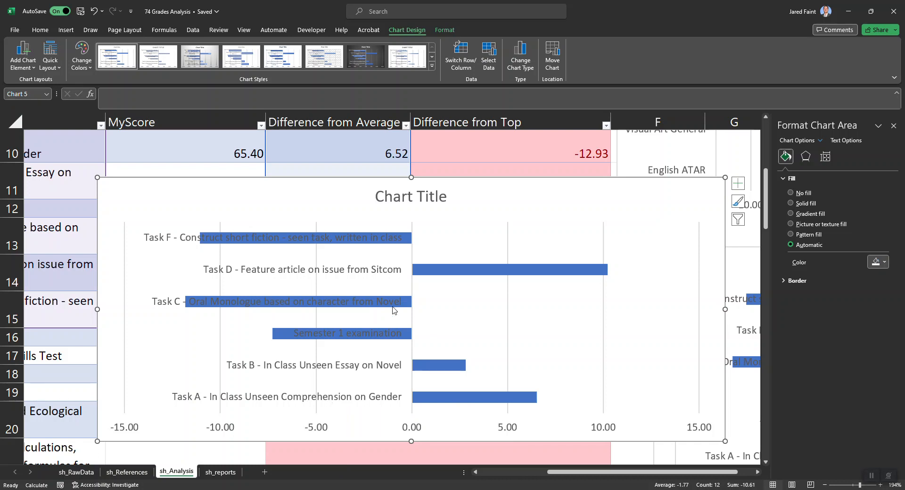
{"action": "scroll", "coordinate": [394, 310], "scroll_direction": "down", "scroll_amount": 6, "text": "ctrl"}
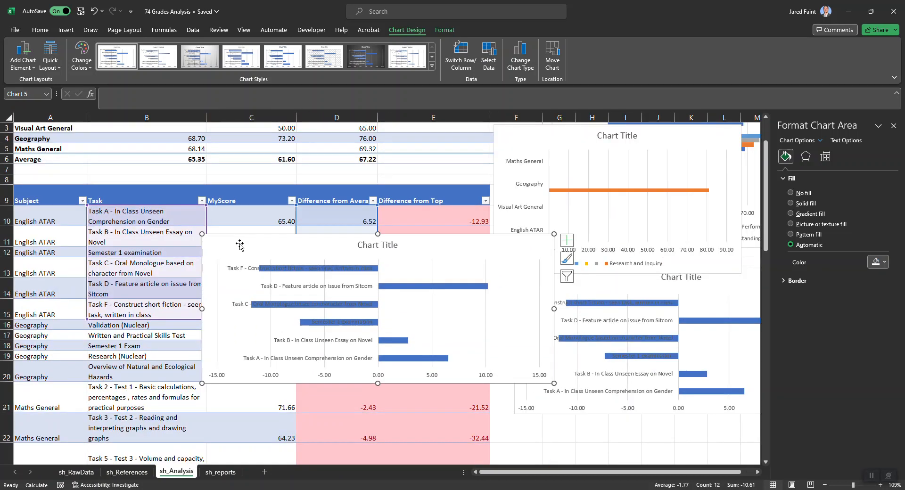
{"action": "left_click_drag", "start_coordinate": [239, 246], "coordinate": [366, 185]}
Examine the task weighting table from row 32 and the stacked bar chart comparing Total Task Weighting with My Percentage for task
{"action": "scroll", "coordinate": [186, 347], "scroll_direction": "down", "scroll_amount": 2}
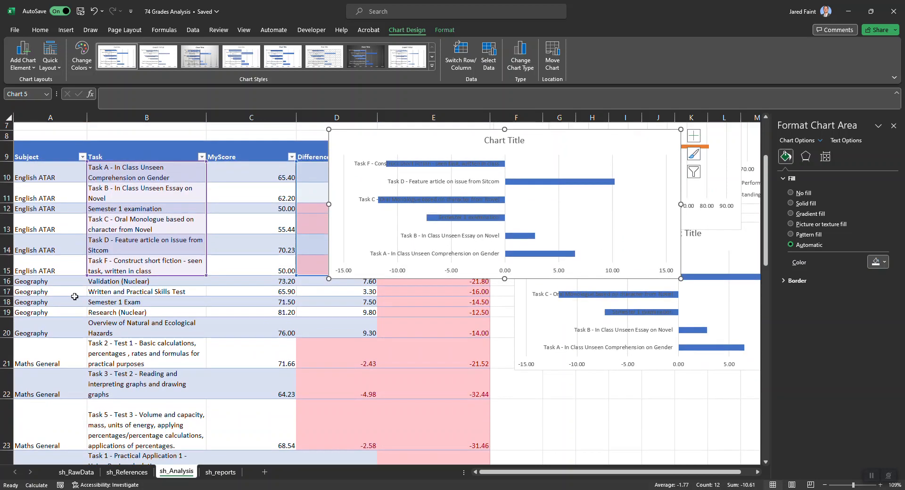
{"action": "scroll", "coordinate": [43, 384], "scroll_direction": "down", "scroll_amount": 5}
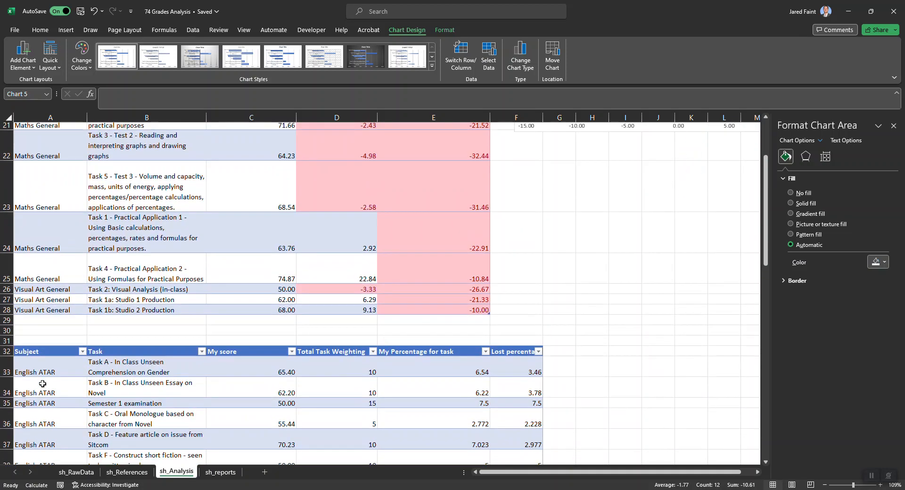
{"action": "scroll", "coordinate": [42, 384], "scroll_direction": "down", "scroll_amount": 1}
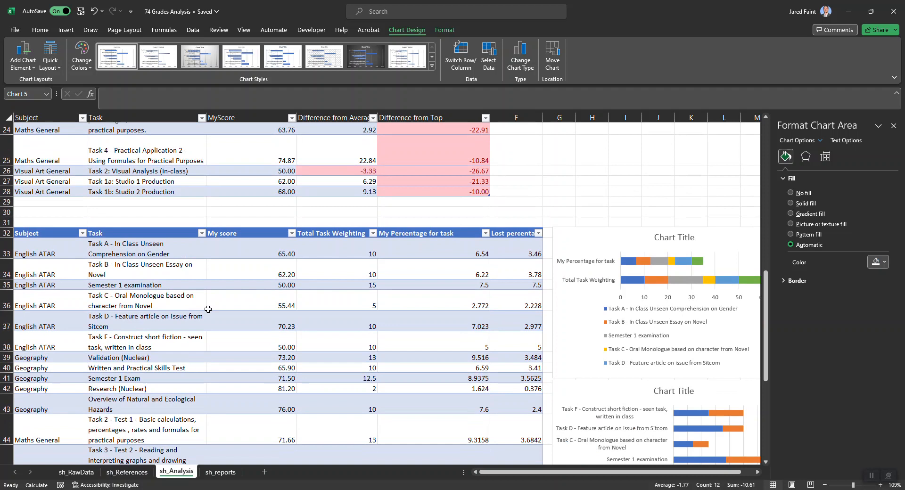
{"action": "scroll", "coordinate": [207, 310], "scroll_direction": "down", "scroll_amount": 1}
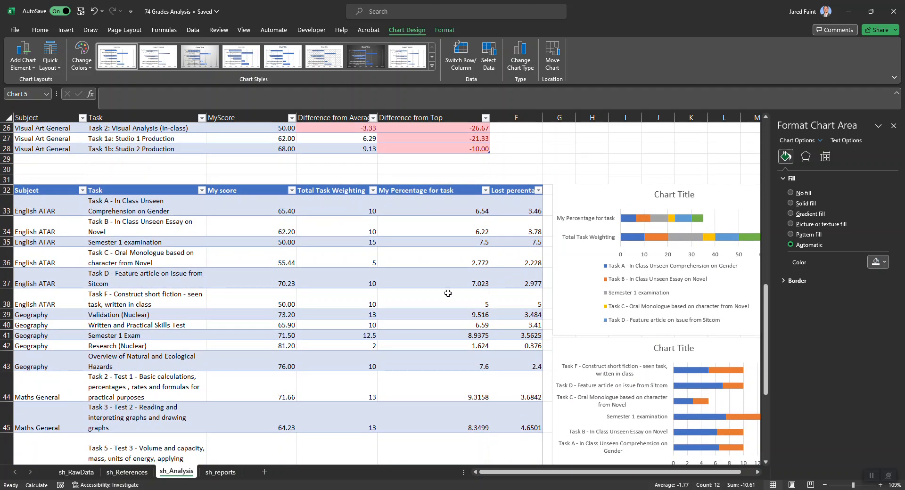
{"action": "left_click", "coordinate": [221, 307]}
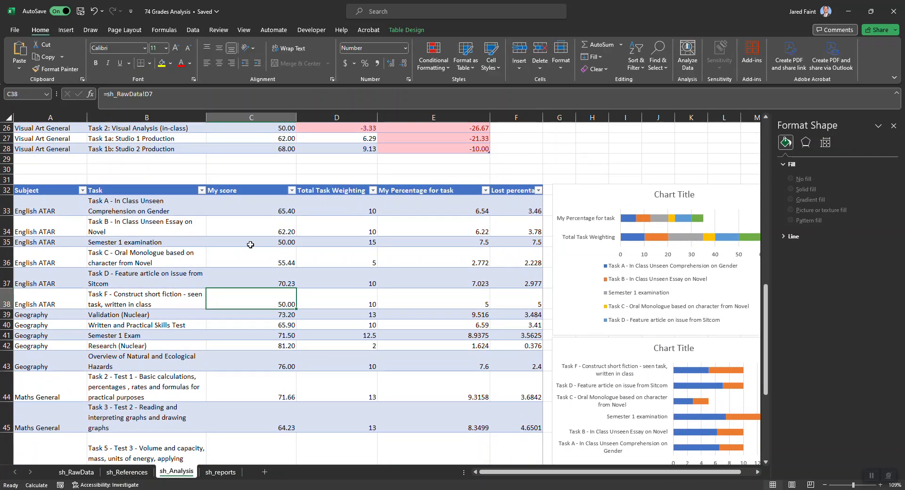
{"action": "left_click", "coordinate": [568, 289]}
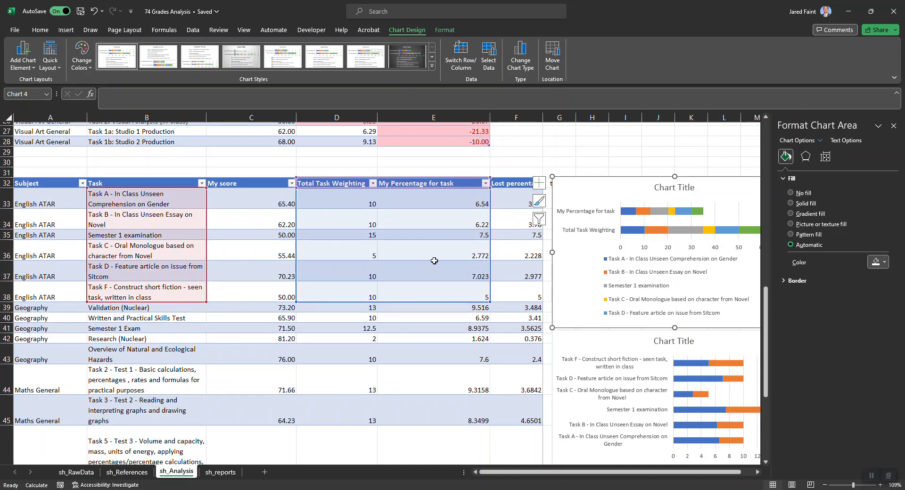
{"action": "scroll", "coordinate": [450, 241], "scroll_direction": "up", "scroll_amount": 5, "text": "ctrl"}
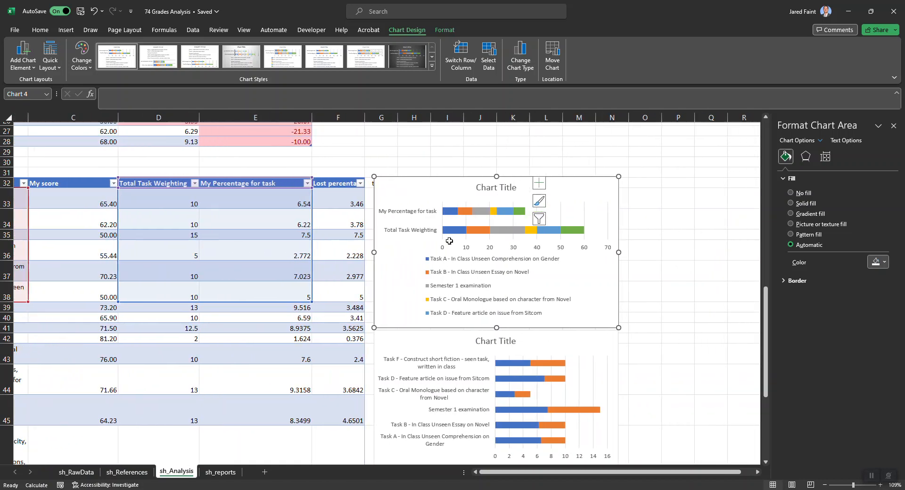
{"action": "scroll", "coordinate": [527, 232], "scroll_direction": "up", "scroll_amount": 5, "text": "ctrl"}
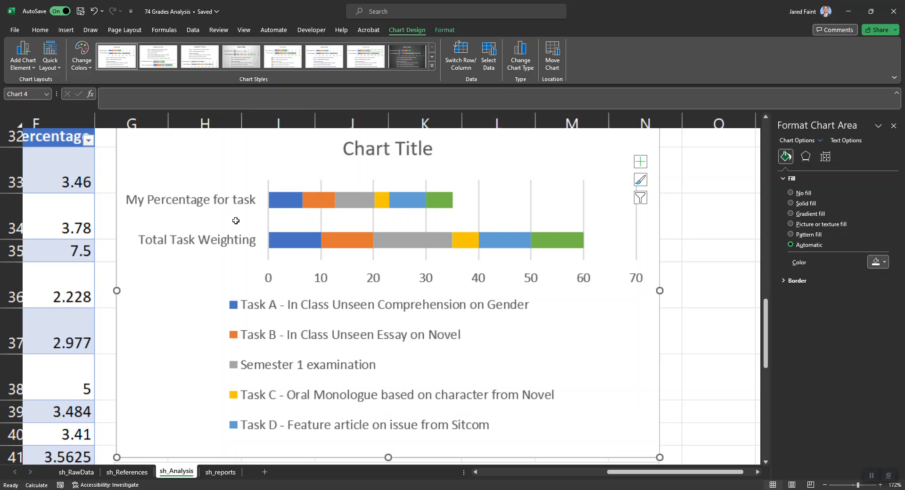
{"action": "scroll", "coordinate": [288, 369], "scroll_direction": "down", "scroll_amount": 1}
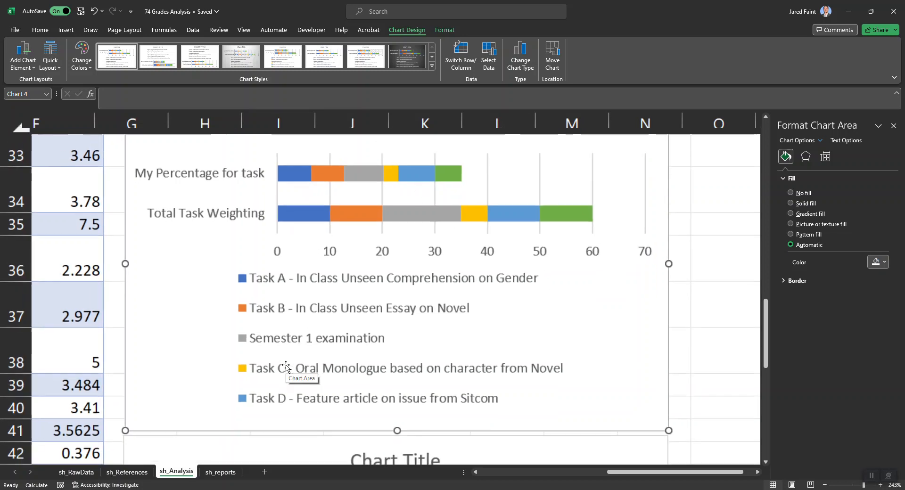
{"action": "scroll", "coordinate": [285, 369], "scroll_direction": "down", "scroll_amount": 3}
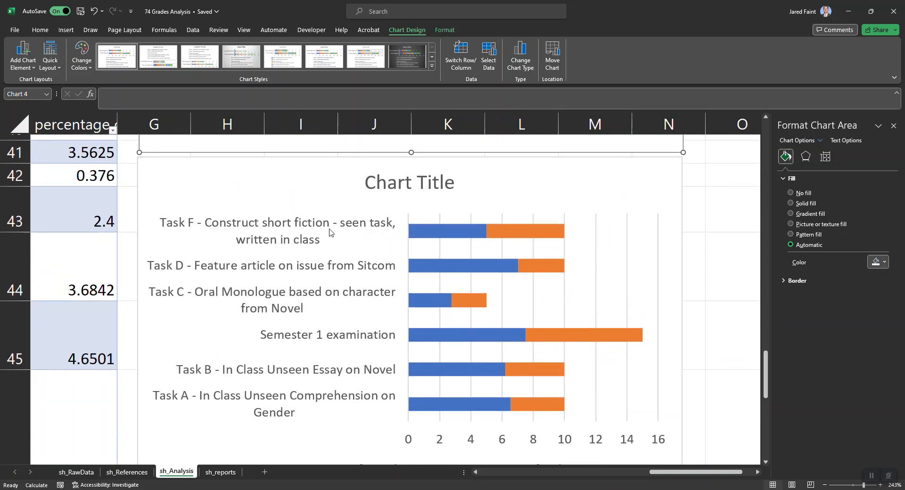
Examine the stacked bar chart of My Percentage for task and Lost percentage of task, and its source ranges in the weighting table
{"action": "left_click", "coordinate": [169, 184]}
{"action": "scroll", "coordinate": [178, 166], "scroll_direction": "down", "scroll_amount": 6}
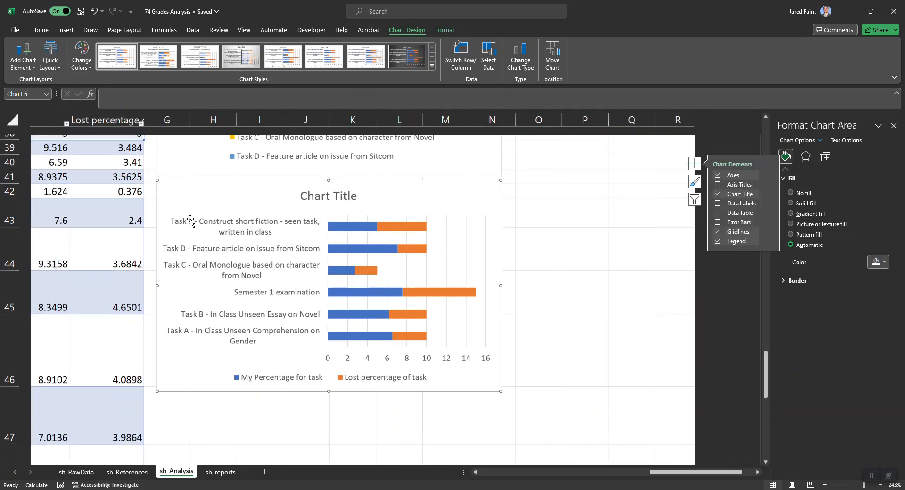
{"action": "scroll", "coordinate": [190, 218], "scroll_direction": "up", "scroll_amount": 3}
{"action": "scroll", "coordinate": [371, 223], "scroll_direction": "left", "scroll_amount": 2}
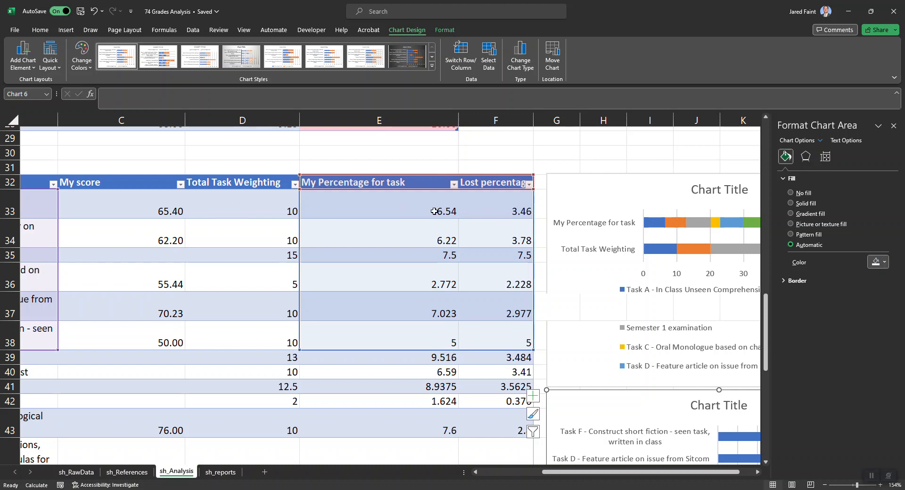
{"action": "scroll", "coordinate": [487, 226], "scroll_direction": "right", "scroll_amount": 2}
{"action": "scroll", "coordinate": [566, 339], "scroll_direction": "down", "scroll_amount": 2}
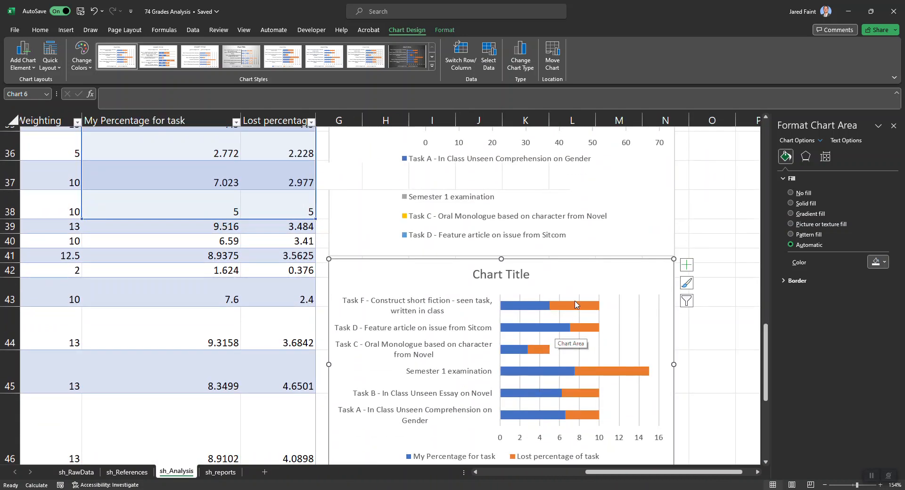
{"action": "scroll", "coordinate": [599, 368], "scroll_direction": "down", "scroll_amount": 1}
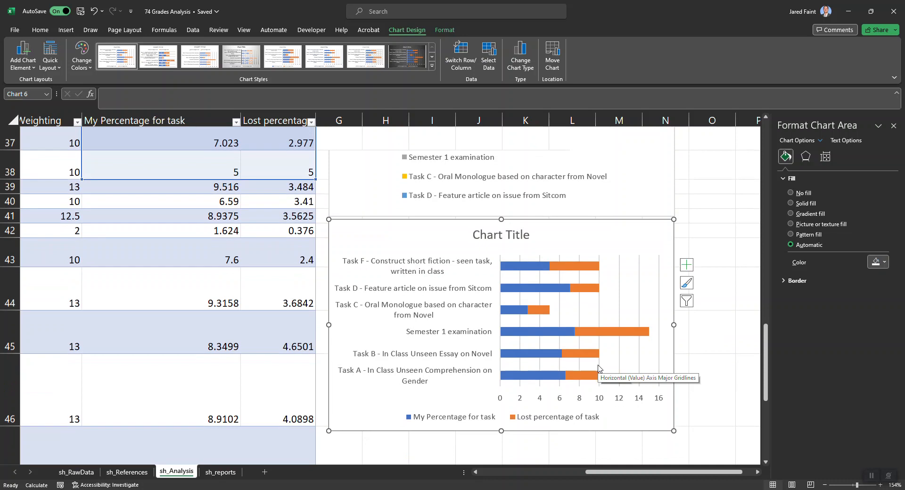
{"action": "scroll", "coordinate": [479, 379], "scroll_direction": "down", "scroll_amount": 3}
{"action": "scroll", "coordinate": [479, 379], "scroll_direction": "down", "scroll_amount": 2, "text": "ctrl"}
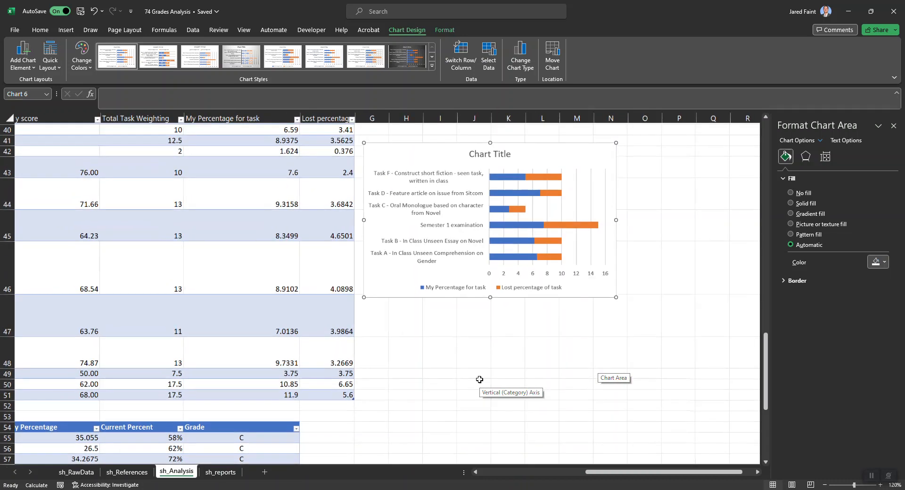
Fill the English ATAR column of the Current Percent chart beside the subject summary table with orange
{"action": "scroll", "coordinate": [480, 379], "scroll_direction": "down", "scroll_amount": 2}
{"action": "scroll", "coordinate": [479, 379], "scroll_direction": "down", "scroll_amount": 1, "text": "ctrl"}
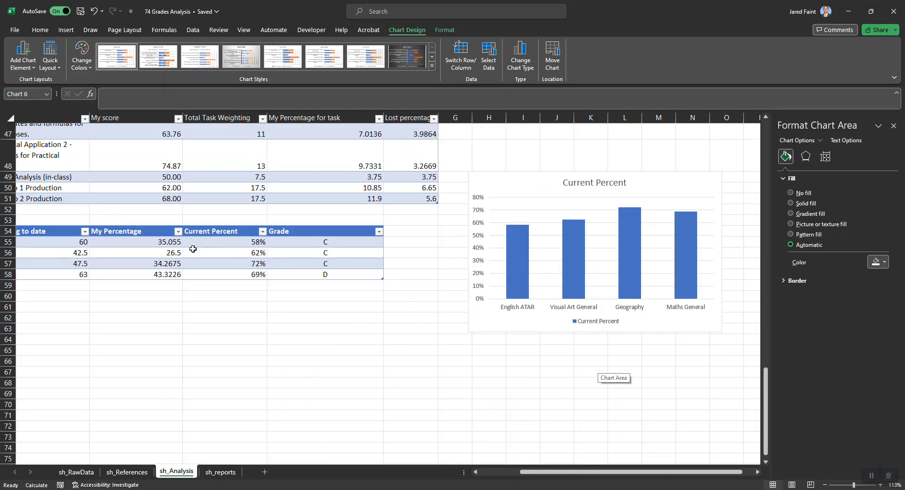
{"action": "scroll", "coordinate": [273, 288], "scroll_direction": "left", "scroll_amount": 1}
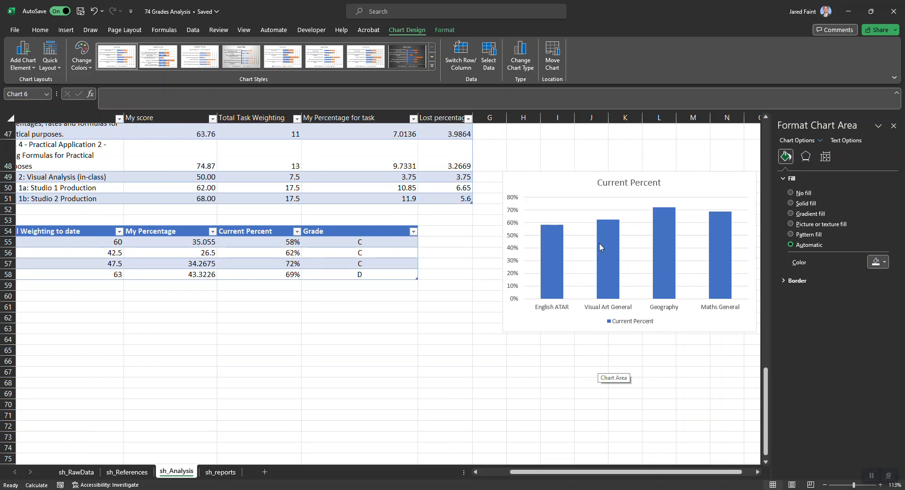
{"action": "left_click", "coordinate": [561, 184]}
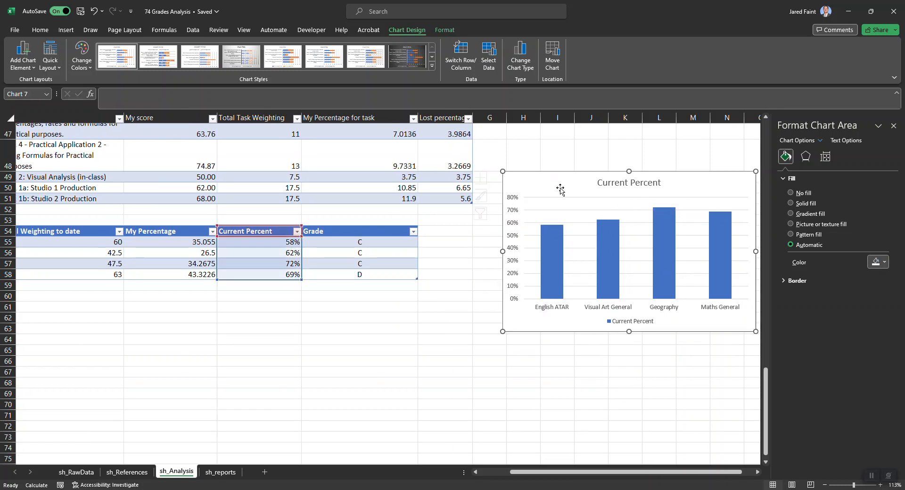
{"action": "scroll", "coordinate": [289, 287], "scroll_direction": "left", "scroll_amount": 2}
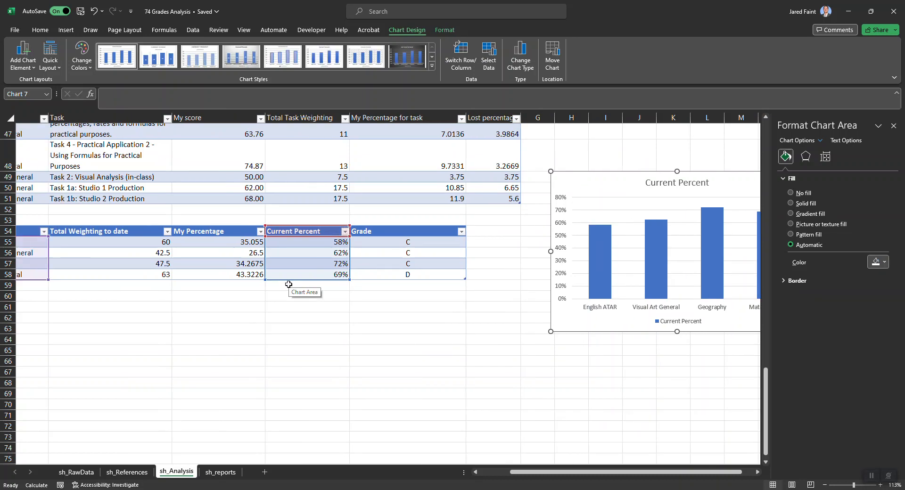
{"action": "scroll", "coordinate": [111, 262], "scroll_direction": "left", "scroll_amount": 1}
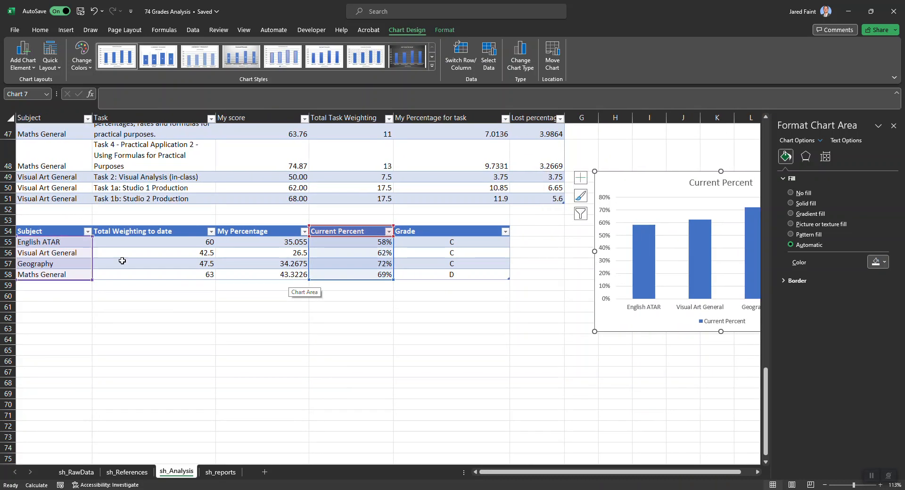
{"action": "scroll", "coordinate": [329, 309], "scroll_direction": "right", "scroll_amount": 8}
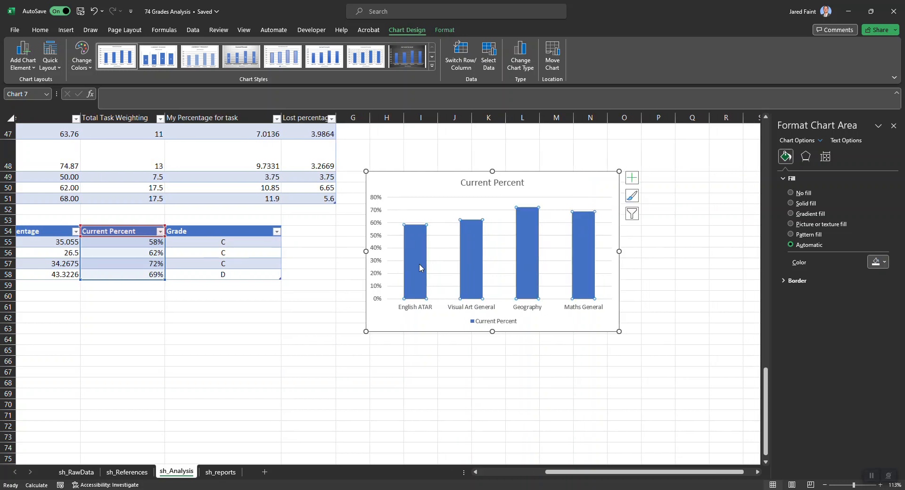
{"action": "left_click", "coordinate": [417, 262]}
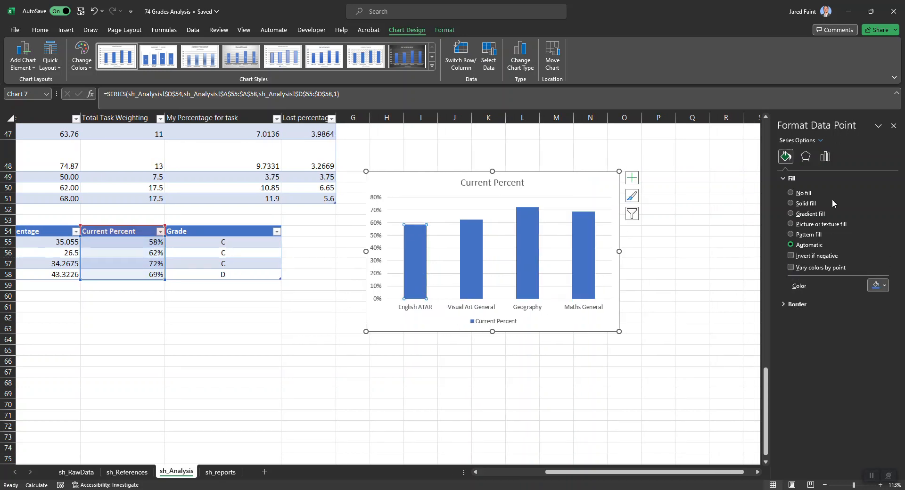
{"action": "left_click", "coordinate": [883, 286]}
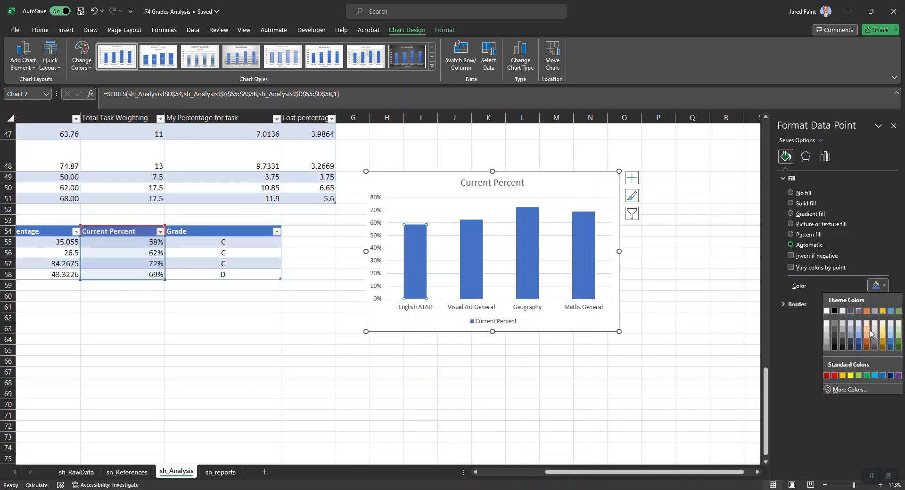
{"action": "left_click", "coordinate": [867, 311]}
Fill the Geography column of the Current Percent chart with yellow and the Maths General column with light blue
{"action": "left_click", "coordinate": [527, 270]}
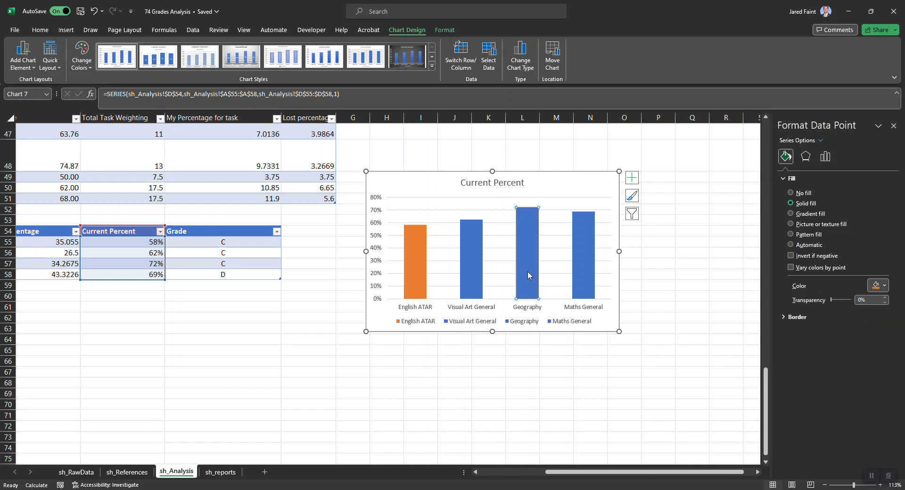
{"action": "left_click", "coordinate": [884, 286]}
{"action": "left_click", "coordinate": [852, 376]}
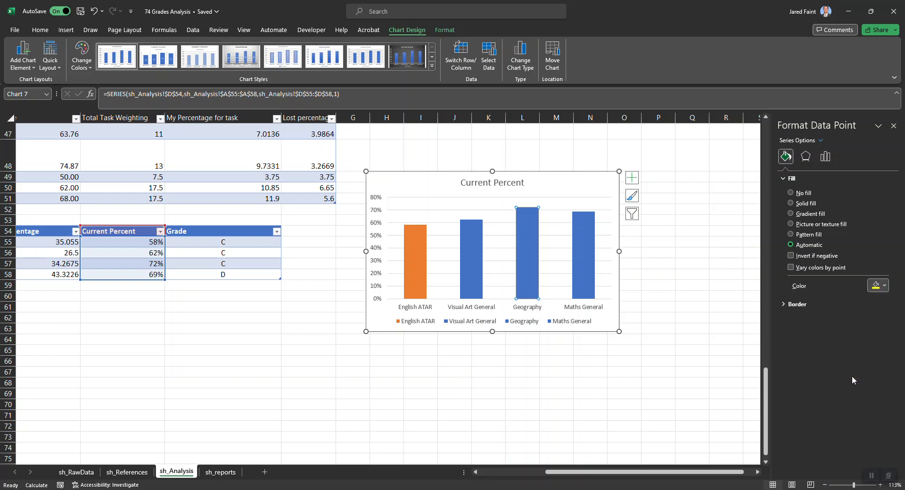
{"action": "left_click", "coordinate": [591, 275]}
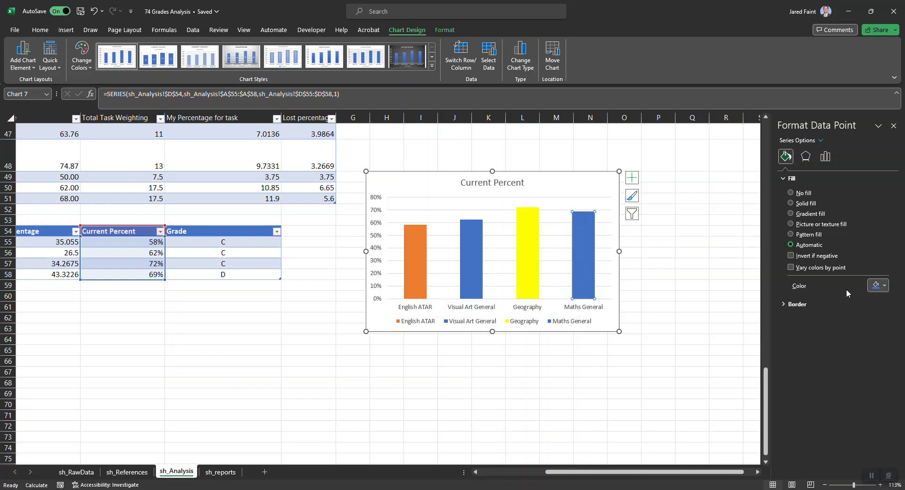
{"action": "left_click", "coordinate": [884, 286]}
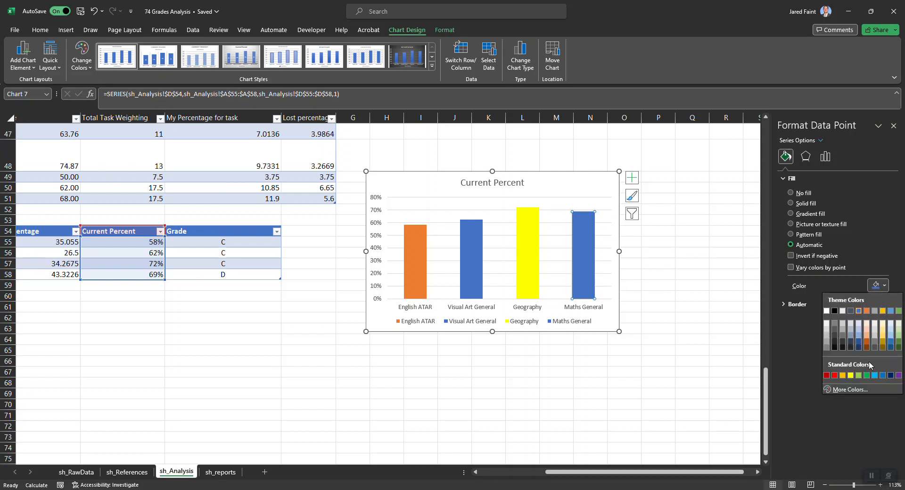
{"action": "left_click", "coordinate": [874, 375]}
{"action": "left_click", "coordinate": [652, 403]}
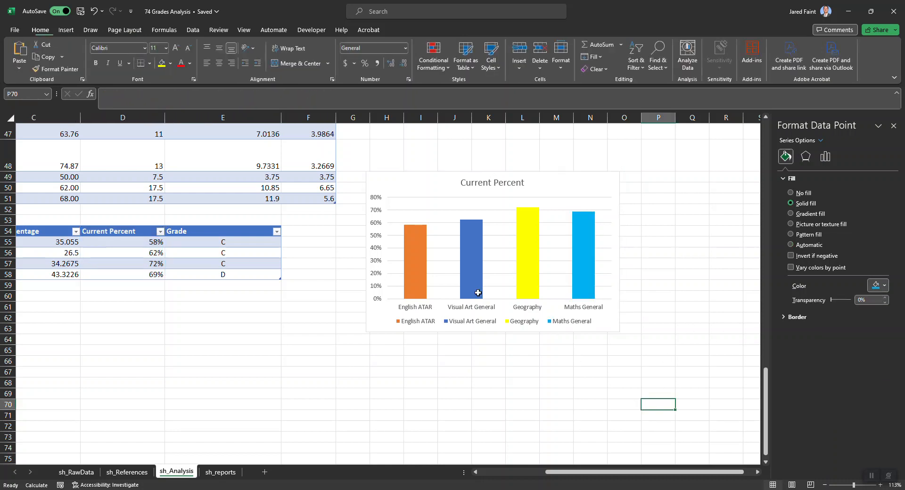
Remove the legend from the Current Percent chart
{"action": "scroll", "coordinate": [469, 293], "scroll_direction": "up", "scroll_amount": 1}
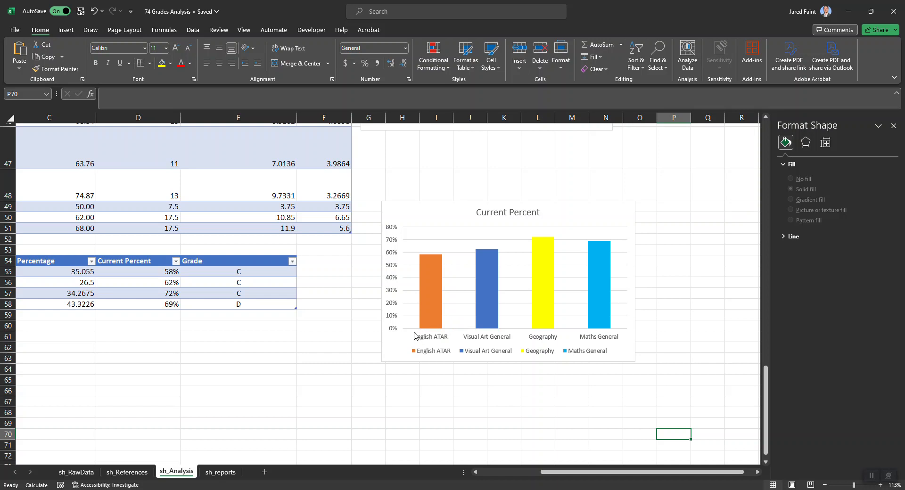
{"action": "left_click", "coordinate": [423, 358]}
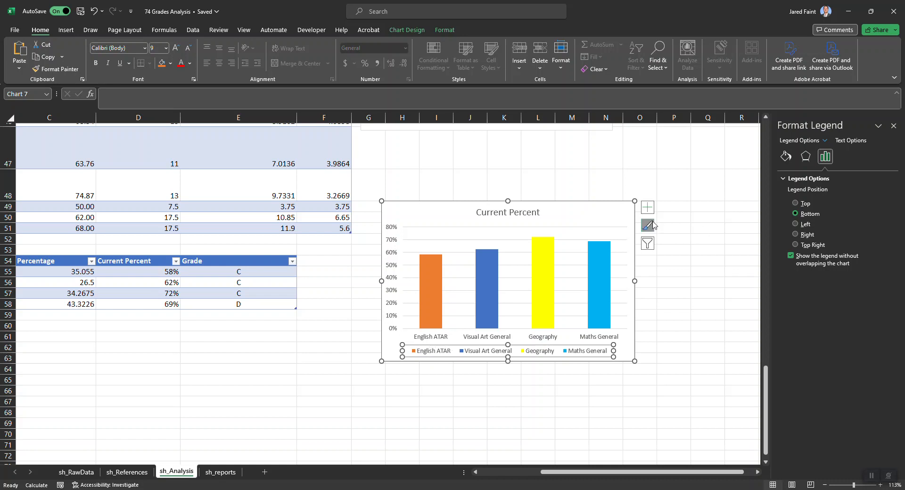
{"action": "left_click", "coordinate": [647, 208]}
{"action": "left_click", "coordinate": [670, 285]}
{"action": "left_click", "coordinate": [538, 391]}
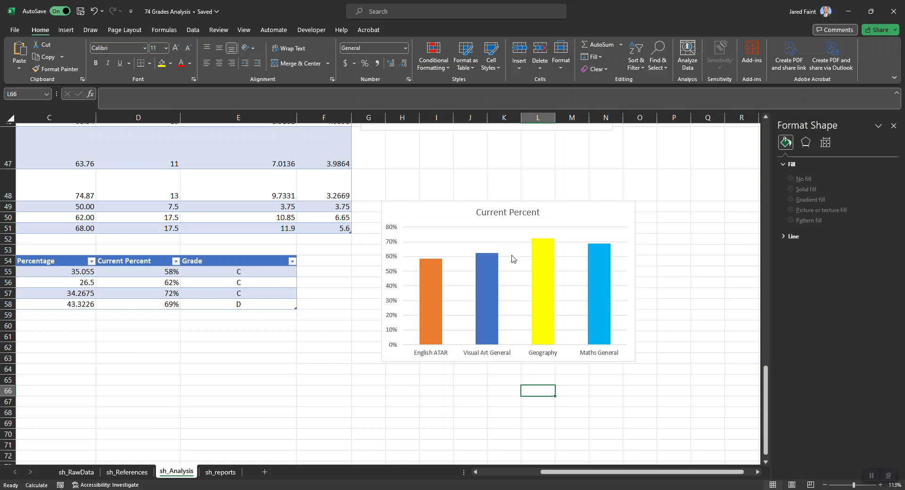
Copy the Current Percent chart from the sh_Analysis sheet and paste it at cell D26 of the sh_reports sheet
{"action": "scroll", "coordinate": [549, 284], "scroll_direction": "down", "scroll_amount": 2}
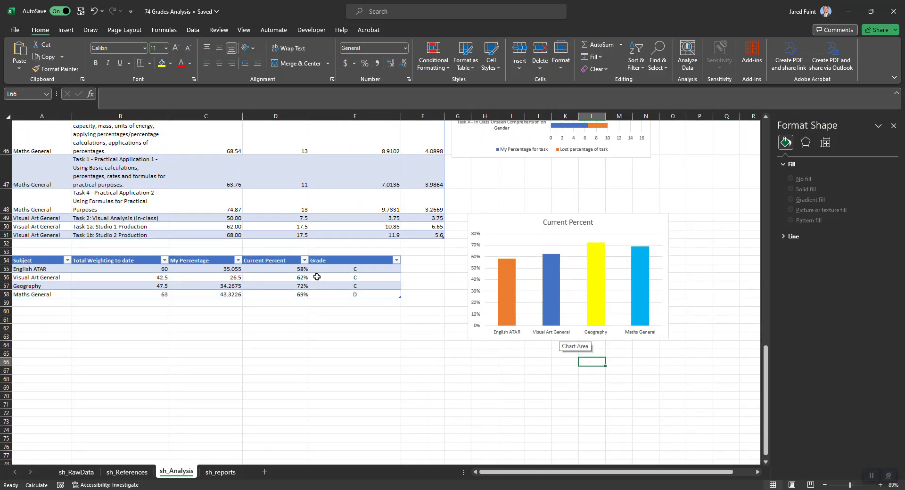
{"action": "left_click_drag", "start_coordinate": [358, 268], "coordinate": [354, 295]}
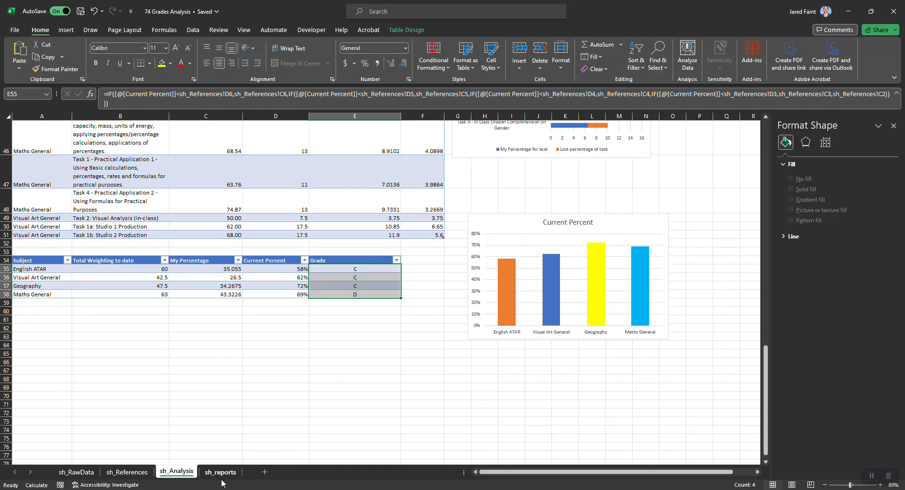
{"action": "left_click", "coordinate": [514, 228]}
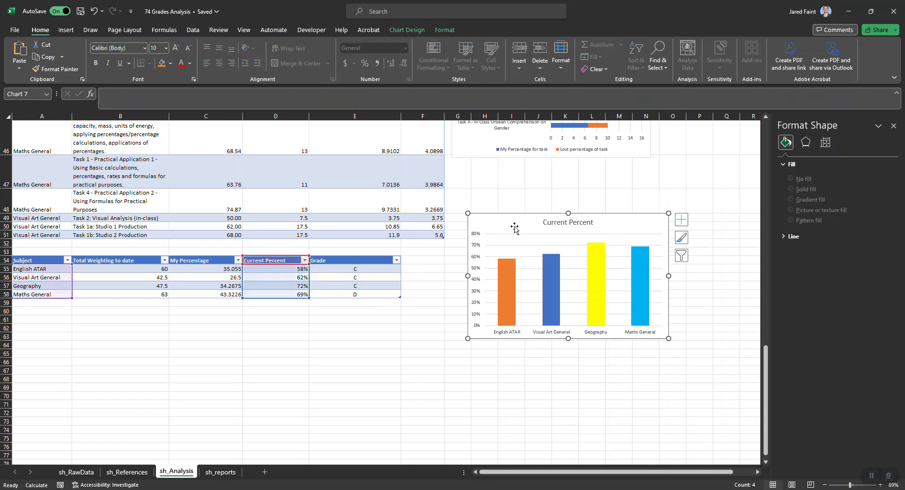
{"action": "left_click", "coordinate": [221, 472]}
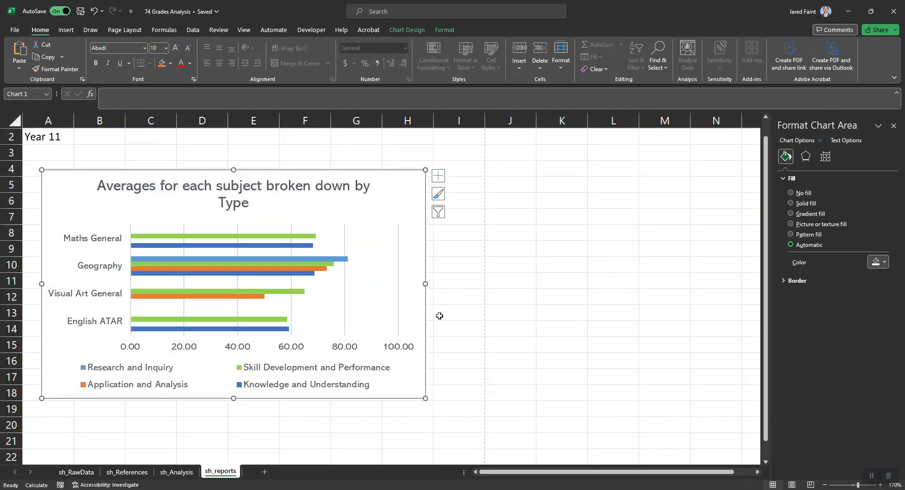
{"action": "left_click", "coordinate": [156, 413]}
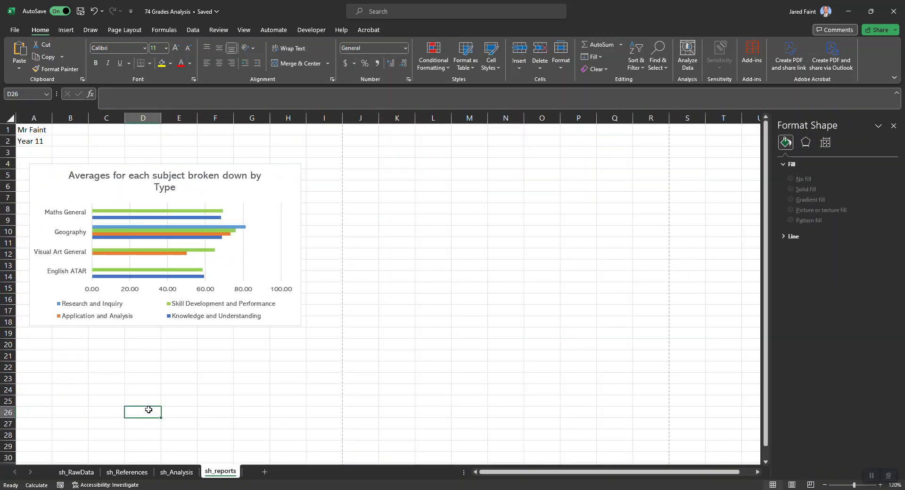
{"action": "key", "text": "ctrl+v"}
{"action": "scroll", "coordinate": [217, 371], "scroll_direction": "down", "scroll_amount": 4}
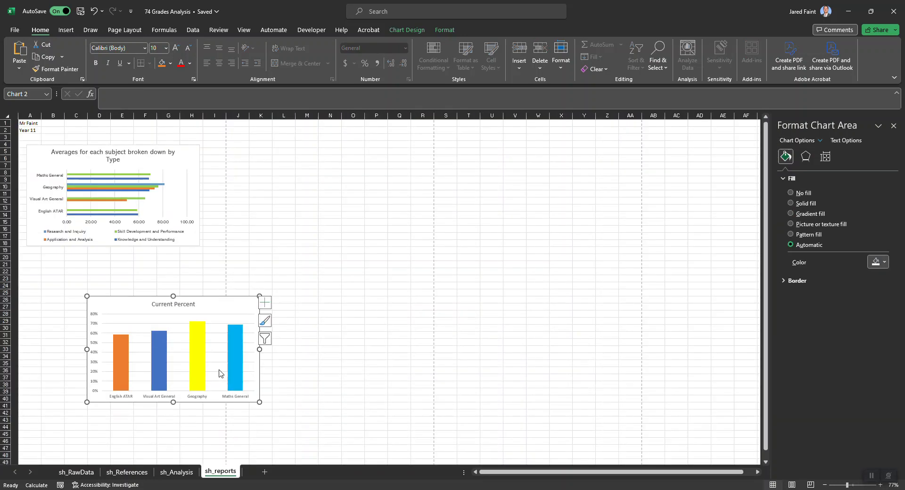
Move the Current Percent chart down to about row 31, so it fits within the width of the first page
{"action": "left_click", "coordinate": [260, 404]}
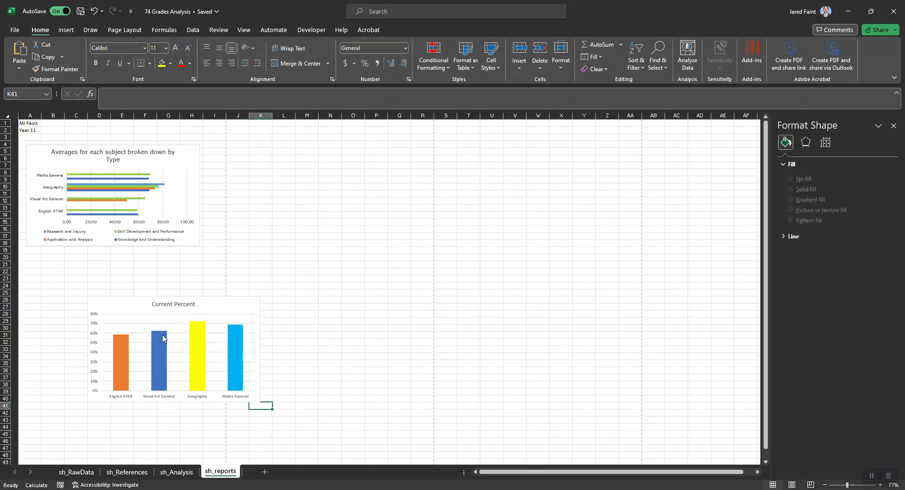
{"action": "left_click", "coordinate": [137, 314]}
{"action": "left_click_drag", "start_coordinate": [126, 299], "coordinate": [63, 344]}
{"action": "scroll", "coordinate": [54, 332], "scroll_direction": "down", "scroll_amount": 4}
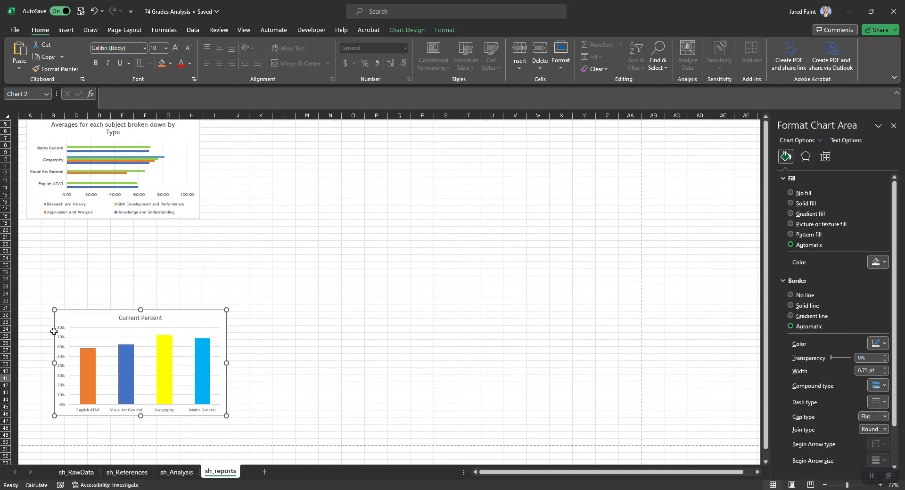
{"action": "scroll", "coordinate": [54, 331], "scroll_direction": "up", "scroll_amount": 4}
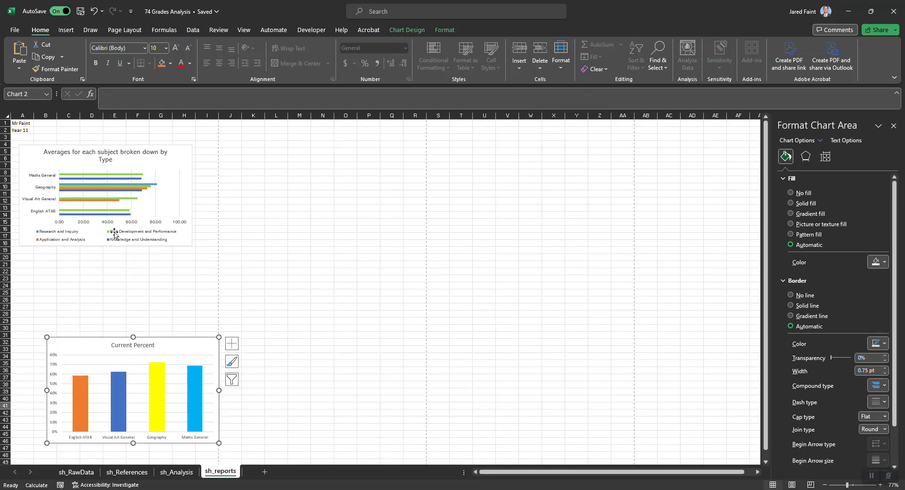
Hide the gridlines on the sh_reports sheet
{"action": "left_click", "coordinate": [161, 285]}
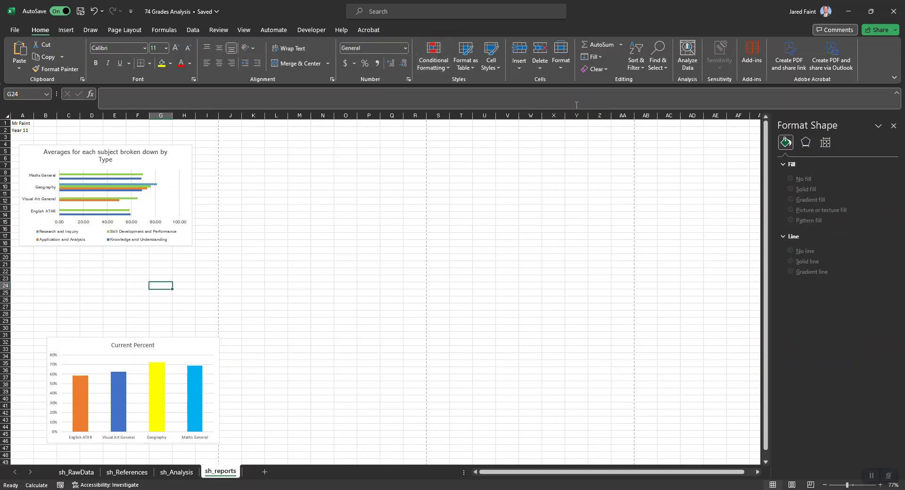
{"action": "left_click", "coordinate": [244, 30]}
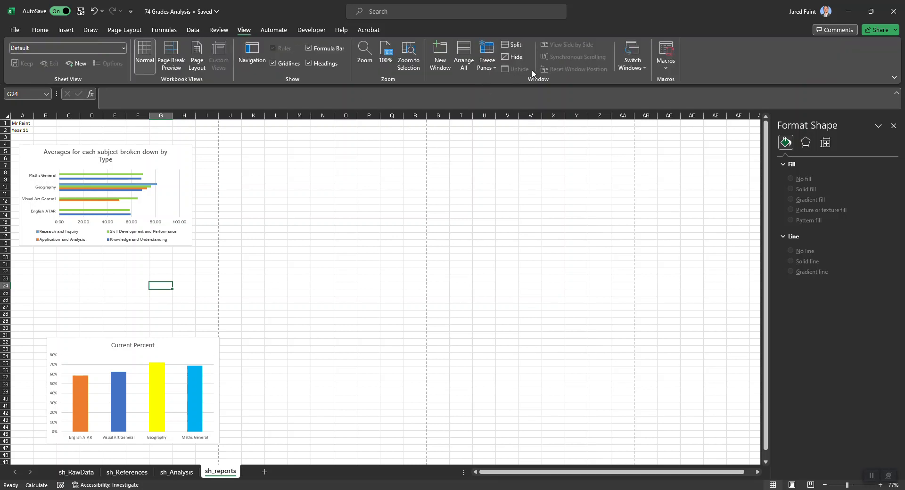
{"action": "left_click", "coordinate": [273, 64]}
{"action": "left_click", "coordinate": [131, 280]}
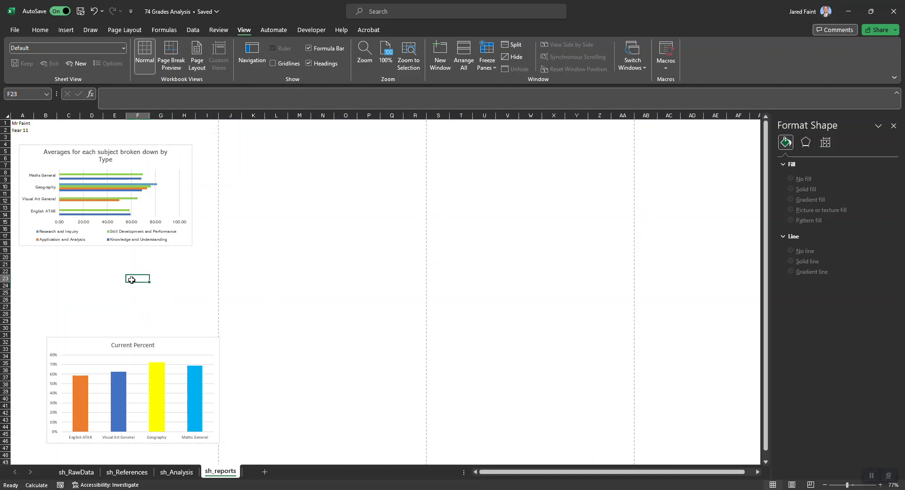
Remove the outline from the Current Percent chart on the report sheet
{"action": "scroll", "coordinate": [190, 275], "scroll_direction": "down", "scroll_amount": 2}
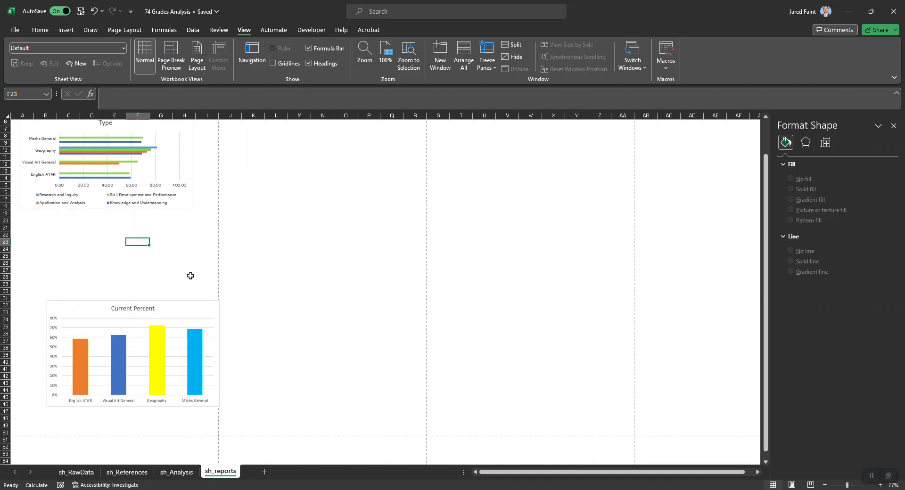
{"action": "left_click", "coordinate": [173, 304]}
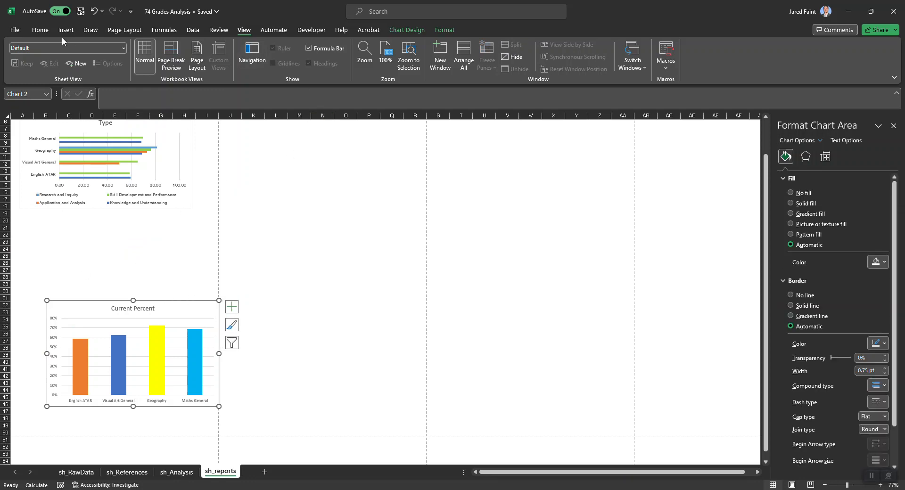
{"action": "left_click", "coordinate": [37, 32]}
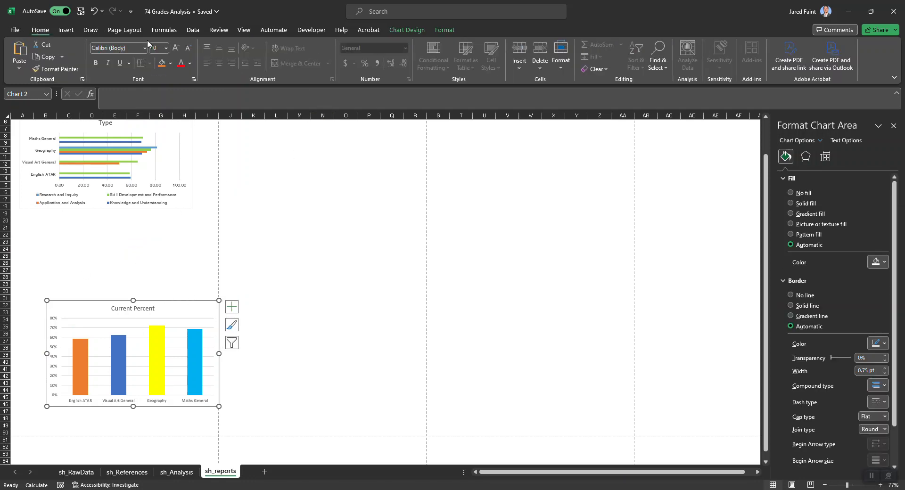
{"action": "left_click", "coordinate": [410, 28]}
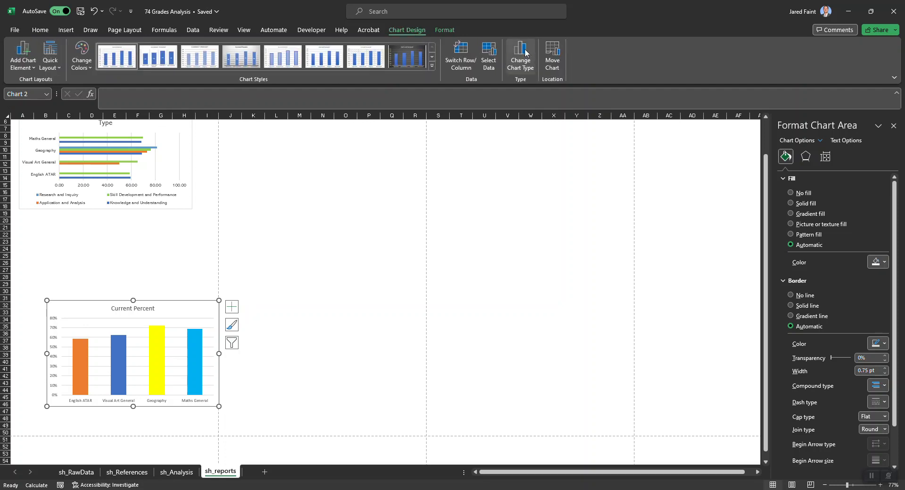
{"action": "left_click", "coordinate": [449, 33]}
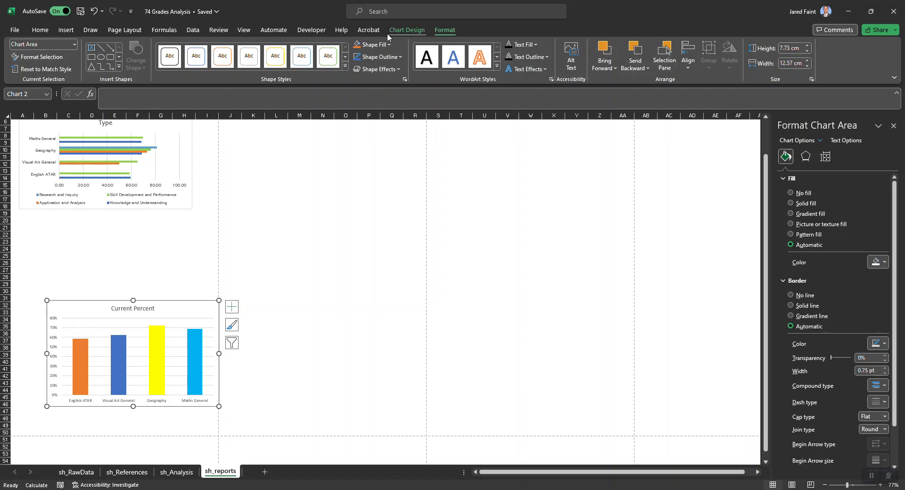
{"action": "left_click", "coordinate": [400, 56]}
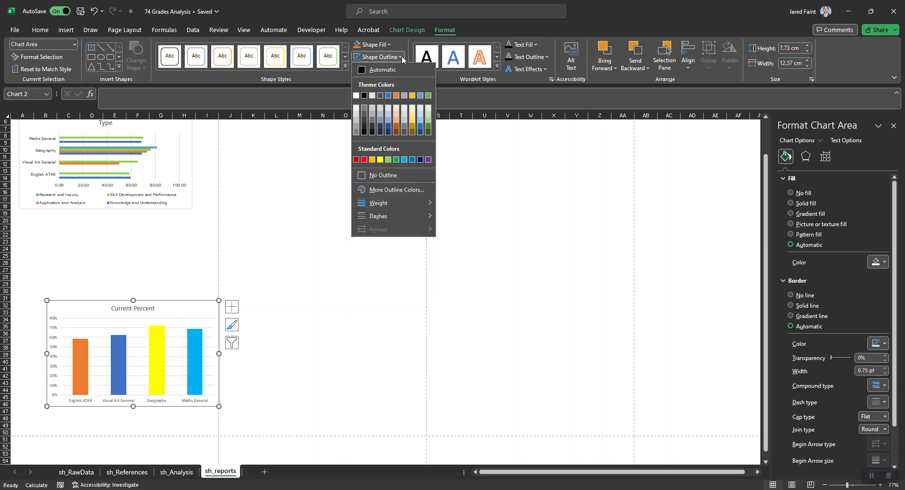
{"action": "left_click", "coordinate": [377, 174]}
{"action": "key", "text": "Escape"}
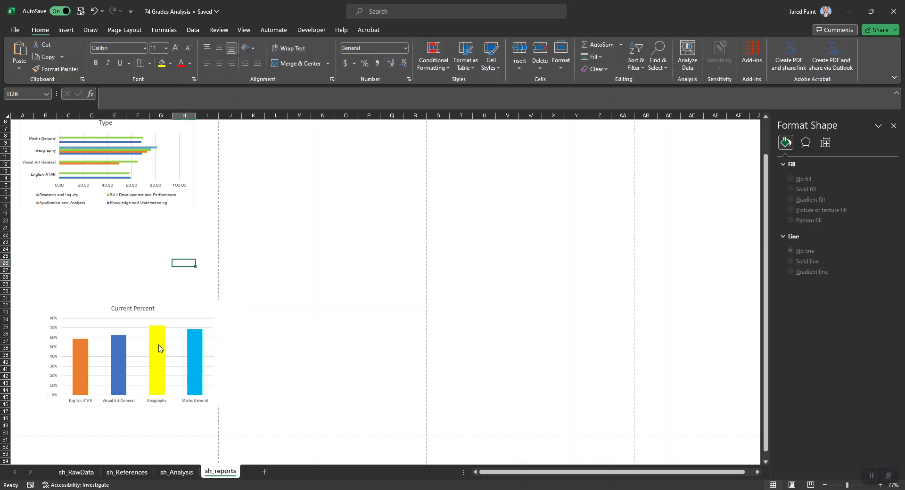
Move the Current Percent chart up to about row 25, roughly aligned beneath the Averages for each subject chart
{"action": "left_click", "coordinate": [155, 350]}
{"action": "left_click_drag", "start_coordinate": [101, 301], "coordinate": [83, 255]}
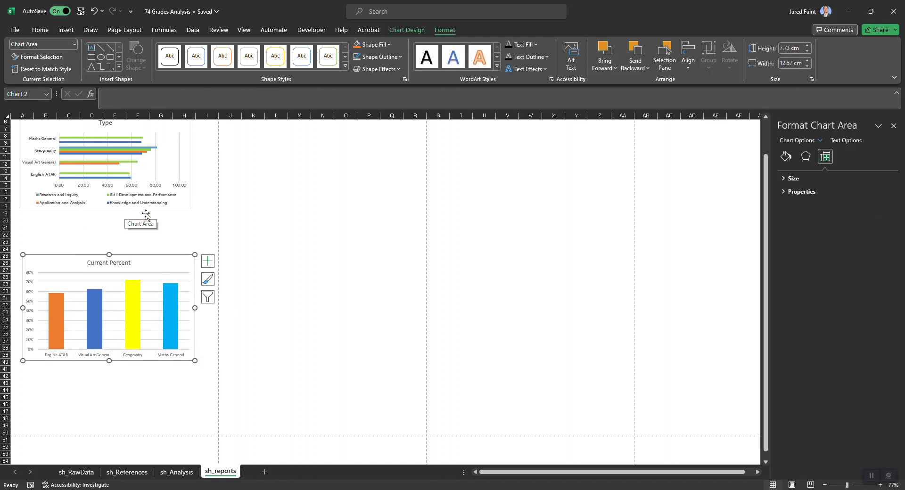
{"action": "left_click", "coordinate": [78, 234]}
{"action": "scroll", "coordinate": [99, 226], "scroll_direction": "up", "scroll_amount": 2}
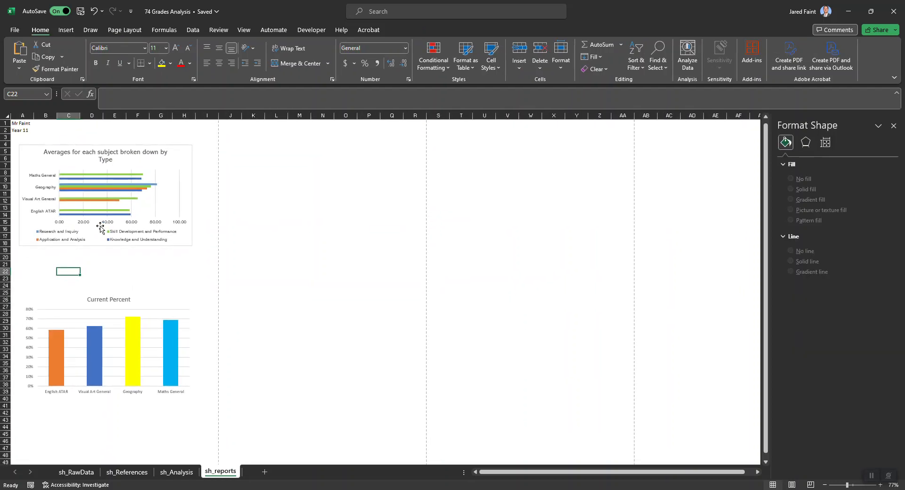